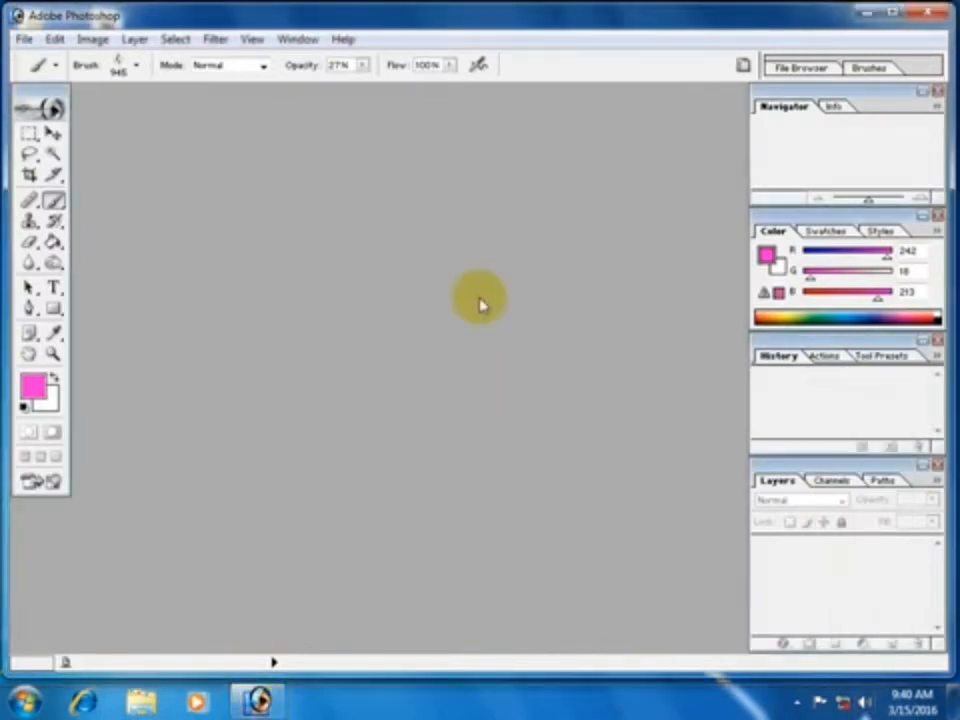
Create a new 800 x 600 pixel RGB document with white contents
{"action": "key", "text": "ctrl+n"}
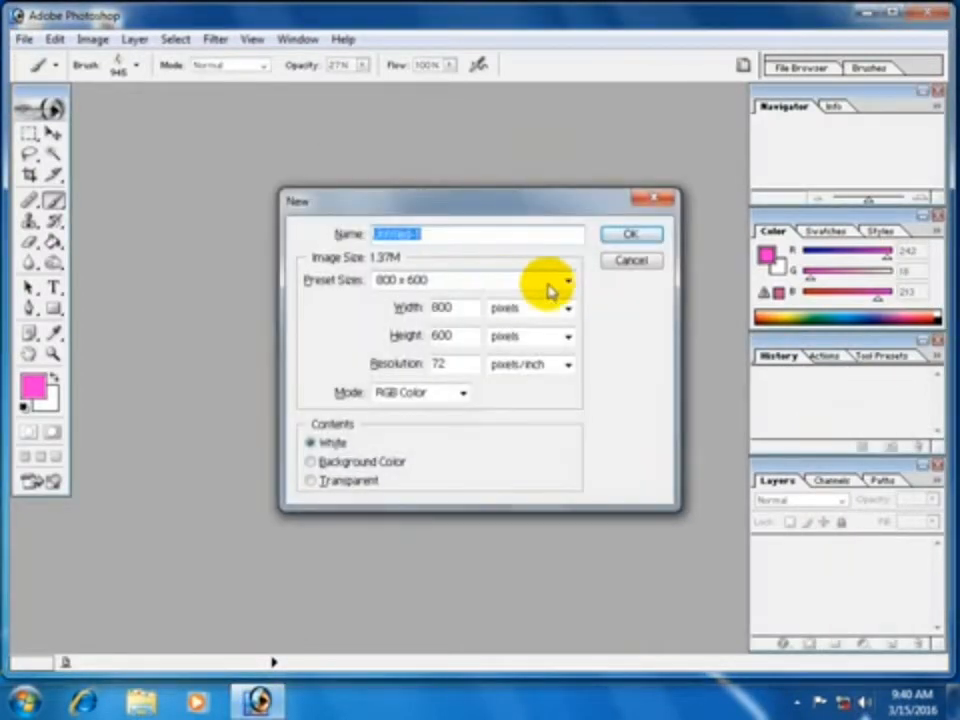
{"action": "left_click", "coordinate": [567, 281]}
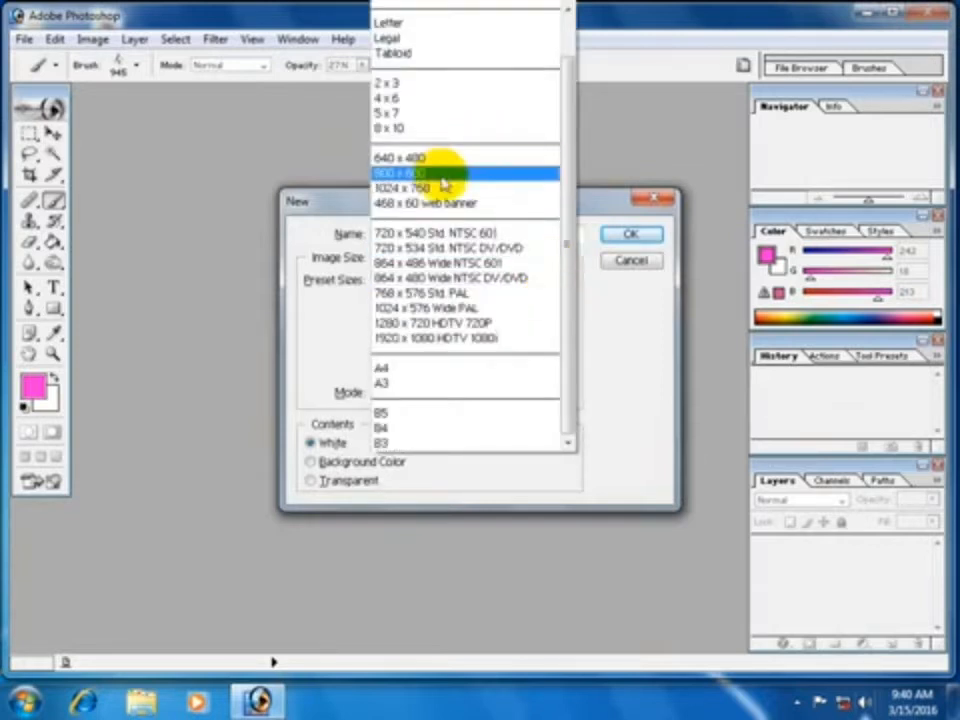
{"action": "left_click", "coordinate": [418, 175]}
{"action": "left_click", "coordinate": [631, 234]}
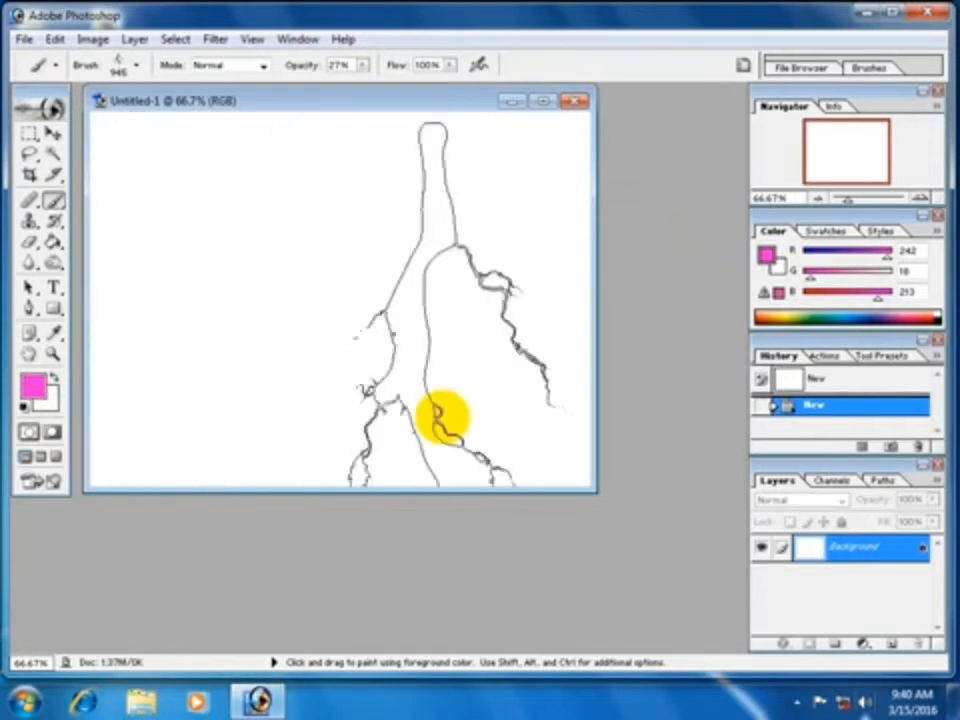
Reset the foreground and background colors to their defaults and fill the Background layer with black
{"action": "left_click", "coordinate": [25, 407]}
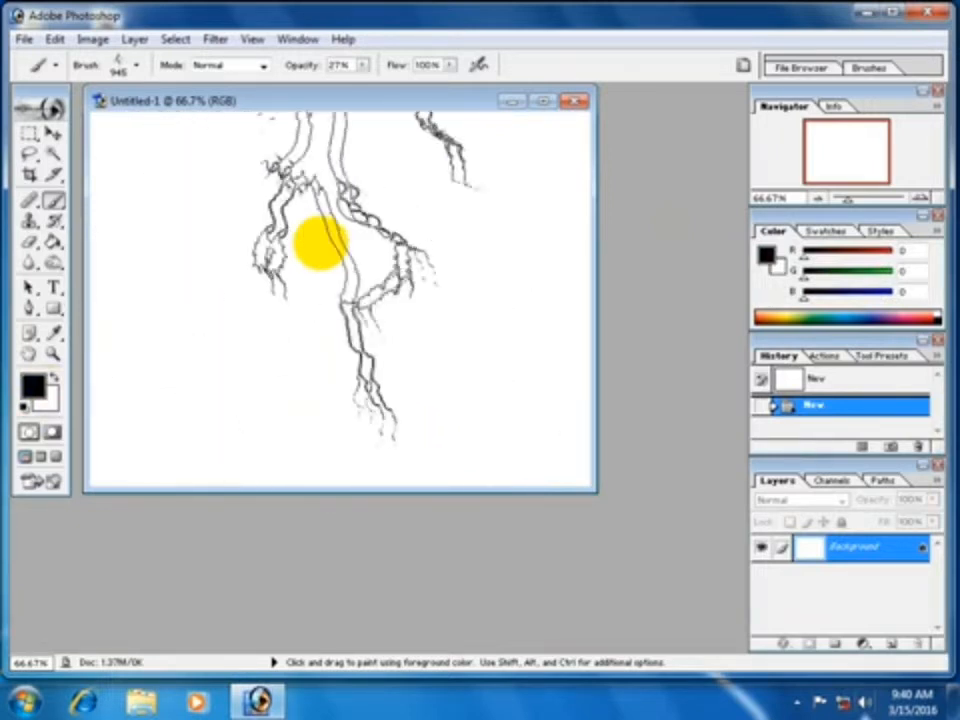
{"action": "left_click", "coordinate": [54, 136]}
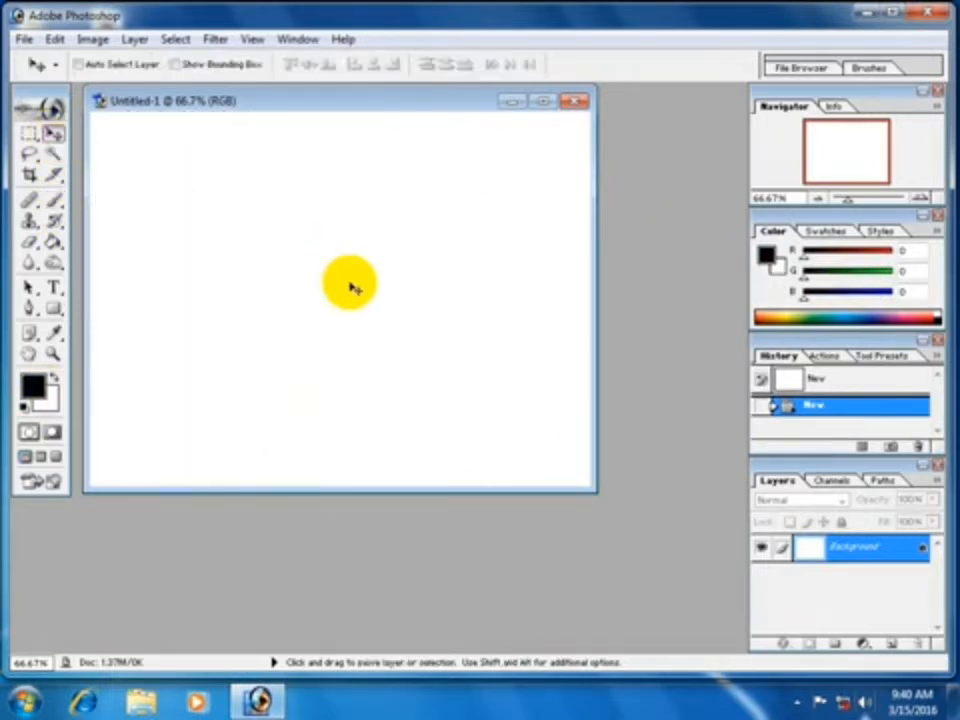
{"action": "key", "text": "alt+BackSpace"}
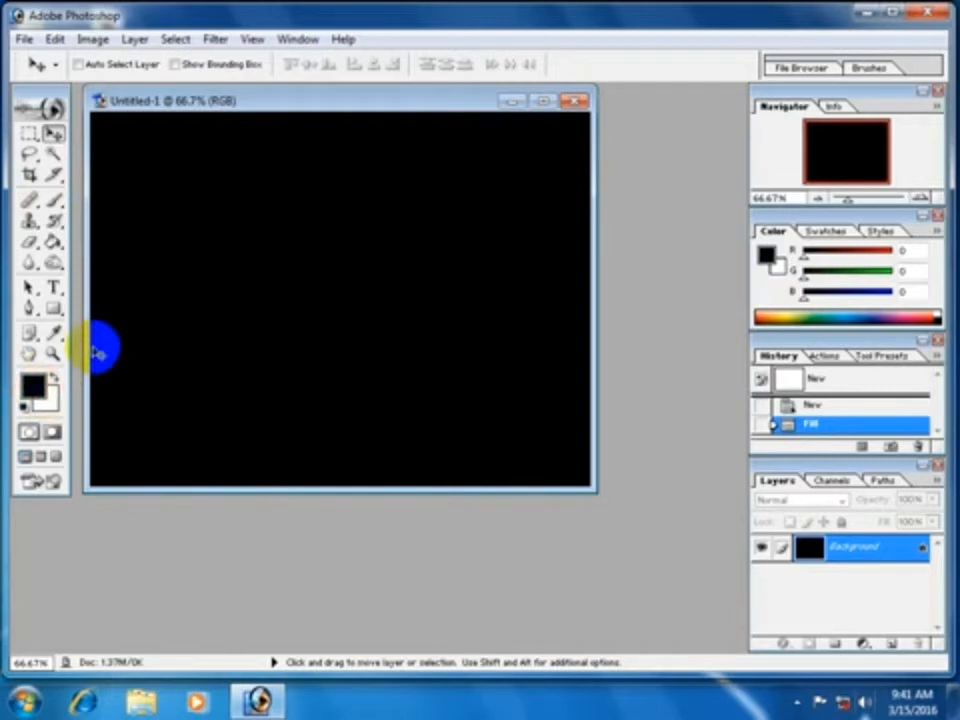
With the Type tool active, swap the foreground and background colors so that the foreground is white
{"action": "left_click", "coordinate": [53, 288]}
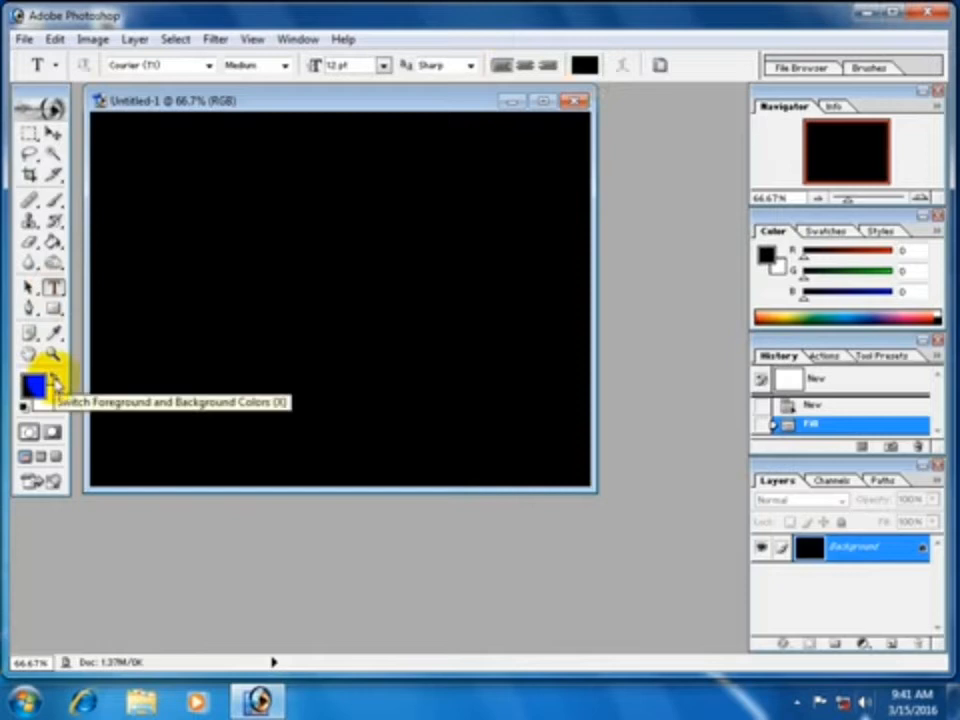
{"action": "left_click", "coordinate": [54, 381]}
{"action": "left_click", "coordinate": [53, 379]}
{"action": "left_click", "coordinate": [53, 379]}
{"action": "left_click", "coordinate": [53, 379]}
{"action": "left_click", "coordinate": [53, 379]}
{"action": "left_click", "coordinate": [53, 379]}
{"action": "left_click", "coordinate": [53, 379]}
{"action": "left_click", "coordinate": [53, 380]}
{"action": "left_click", "coordinate": [53, 380]}
{"action": "left_click", "coordinate": [53, 380]}
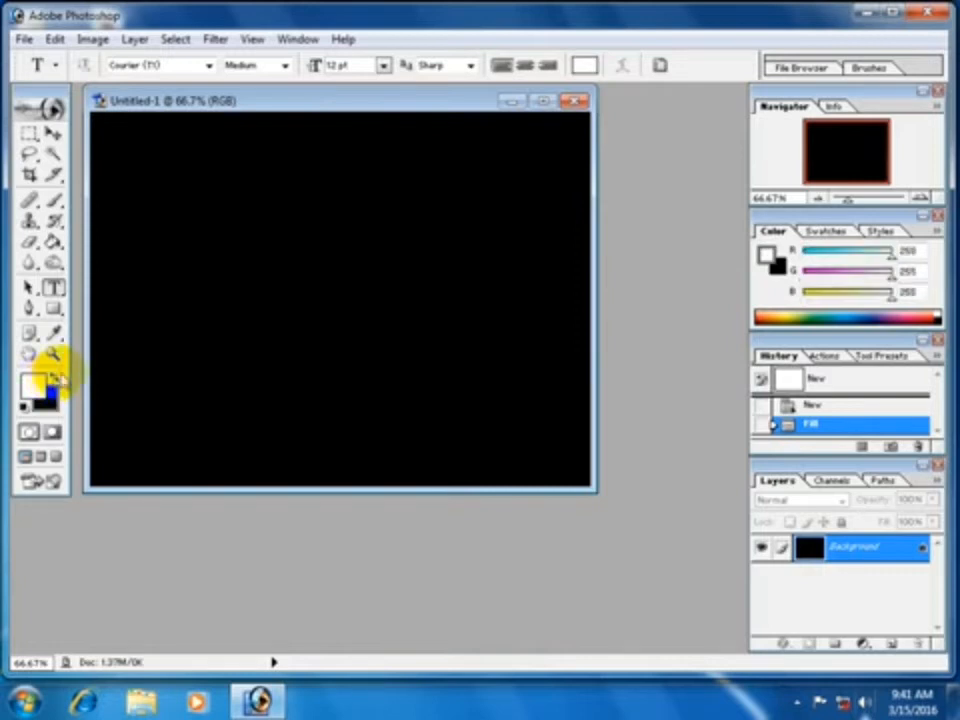
Add the white text "Love" at 36 pt to the black canvas and commit it
{"action": "left_click", "coordinate": [154, 268]}
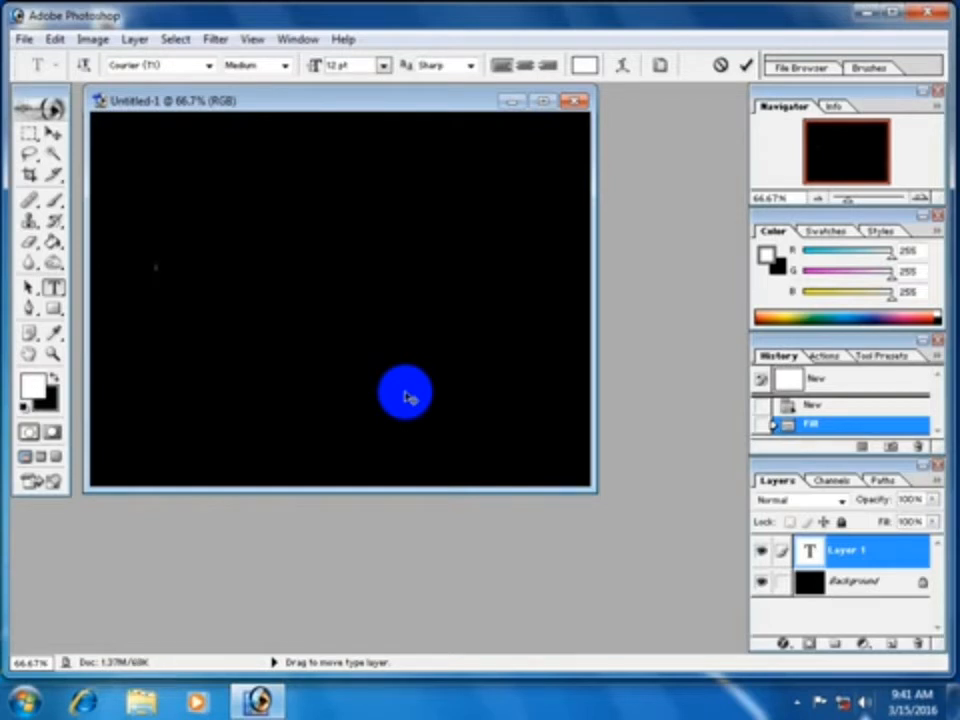
{"action": "left_click_drag", "start_coordinate": [383, 66], "coordinate": [372, 324]}
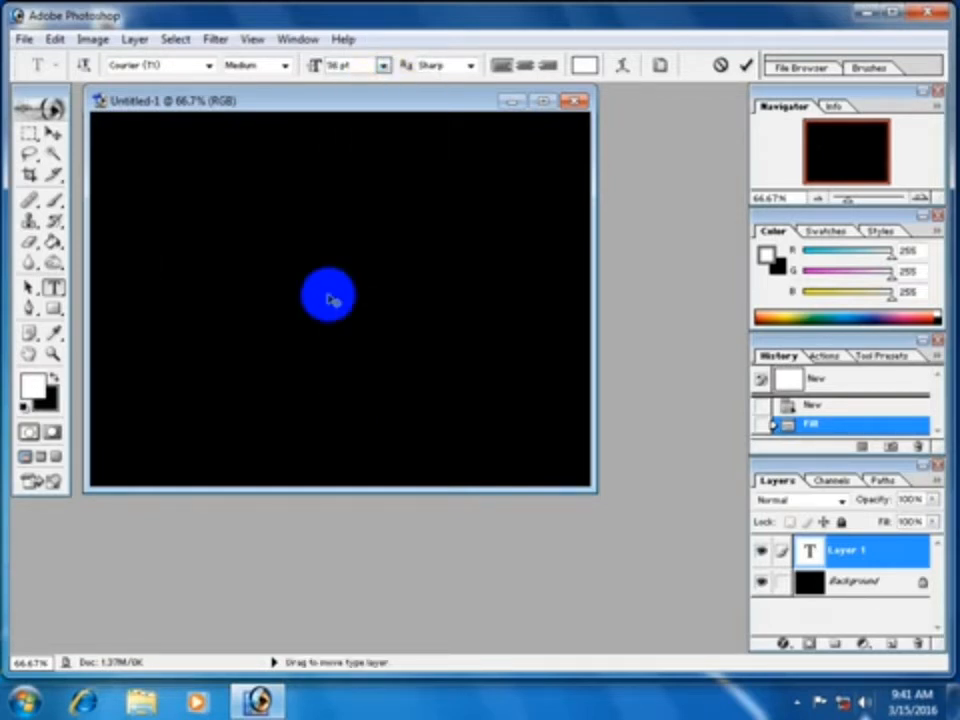
{"action": "type", "text": "Love"}
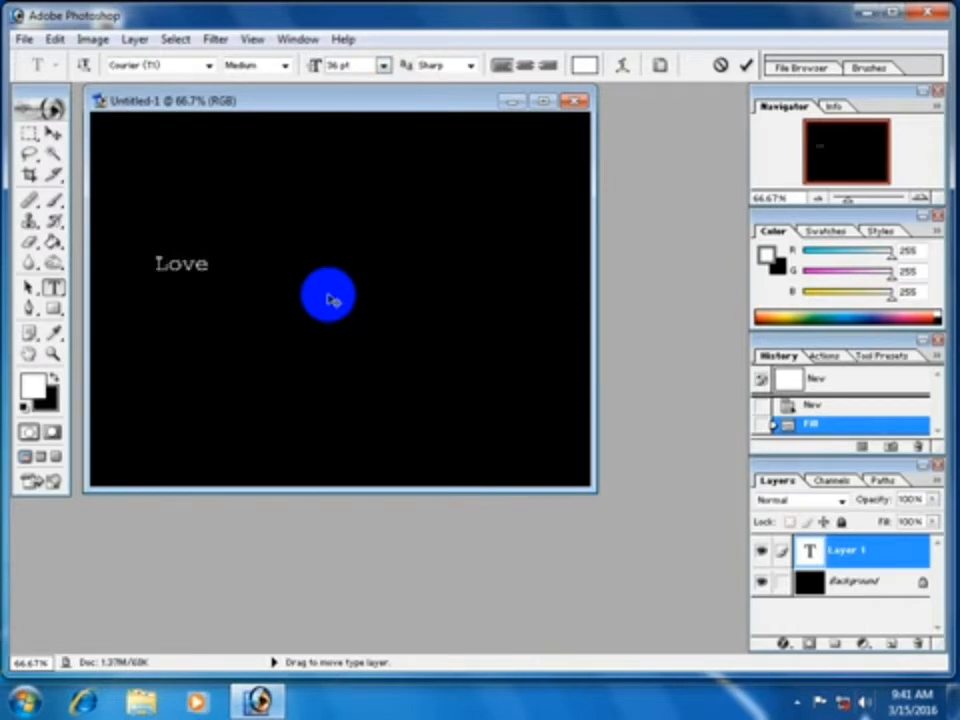
{"action": "left_click", "coordinate": [53, 133]}
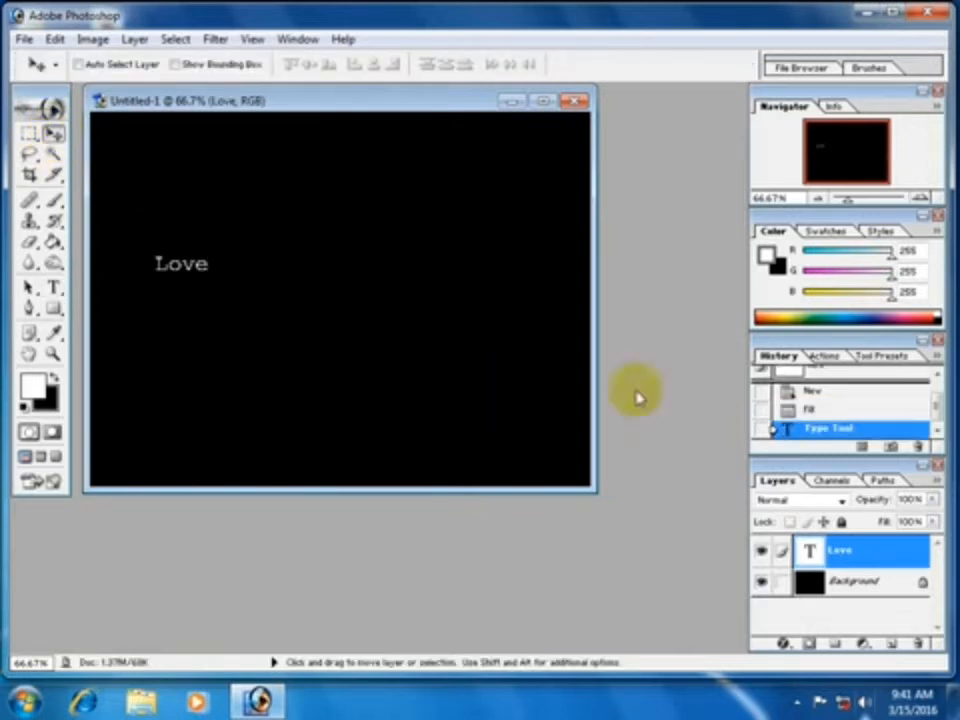
Link the Love text layer to the Background and center it horizontally and vertically on the canvas
{"action": "left_click", "coordinate": [835, 580]}
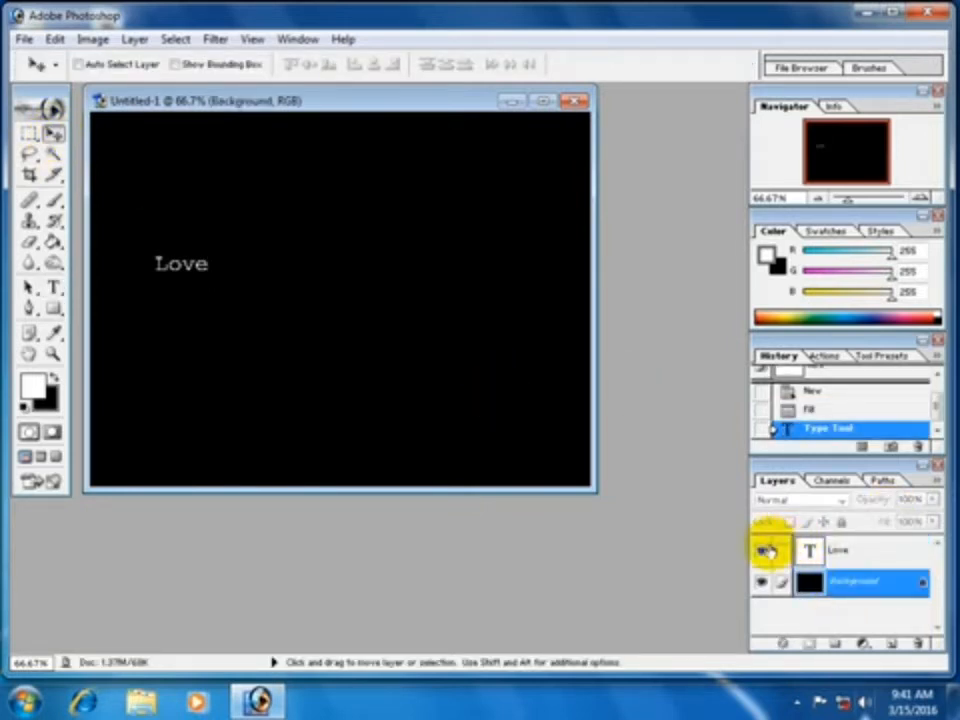
{"action": "left_click", "coordinate": [787, 551], "text": "shift"}
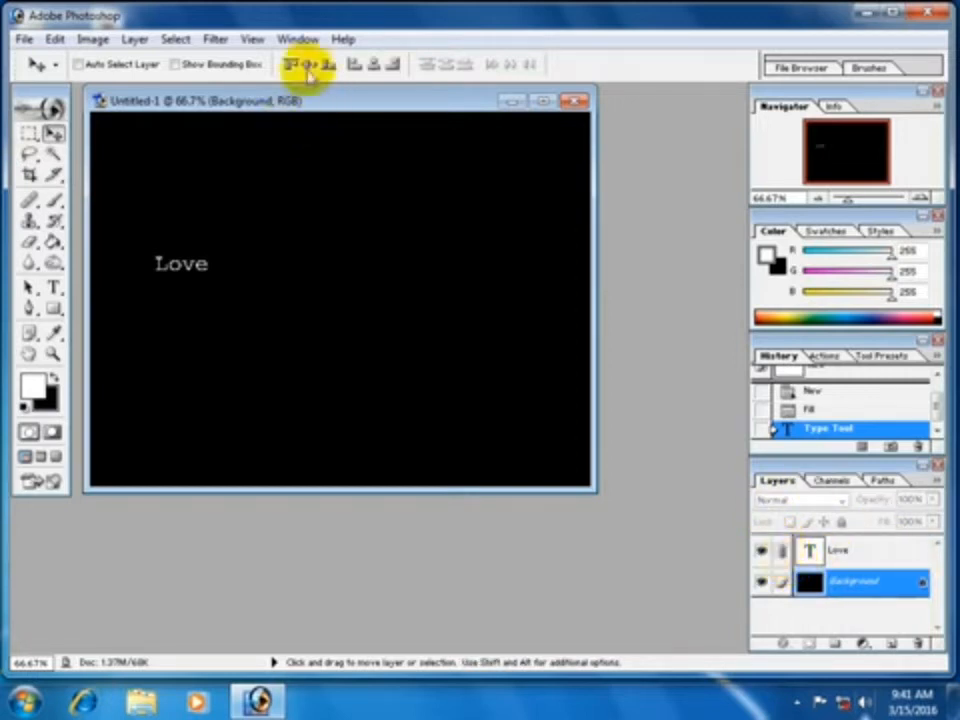
{"action": "left_click", "coordinate": [373, 65]}
{"action": "left_click", "coordinate": [444, 64]}
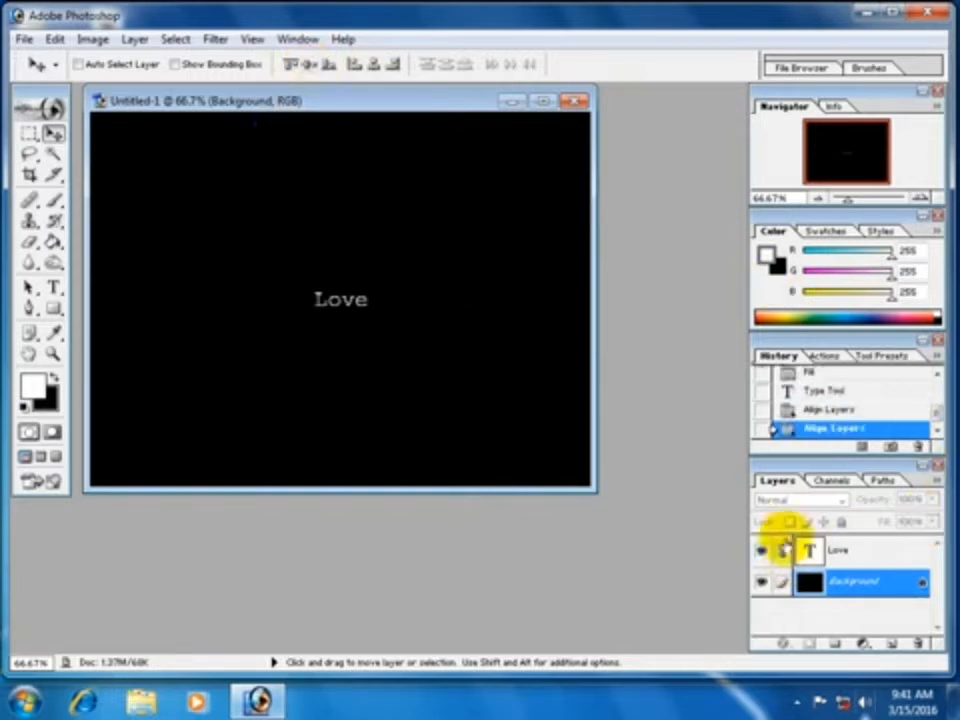
Scale the Love text up proportionally from its center until it nearly spans the canvas, and merge it down into the Background
{"action": "left_click", "coordinate": [830, 549]}
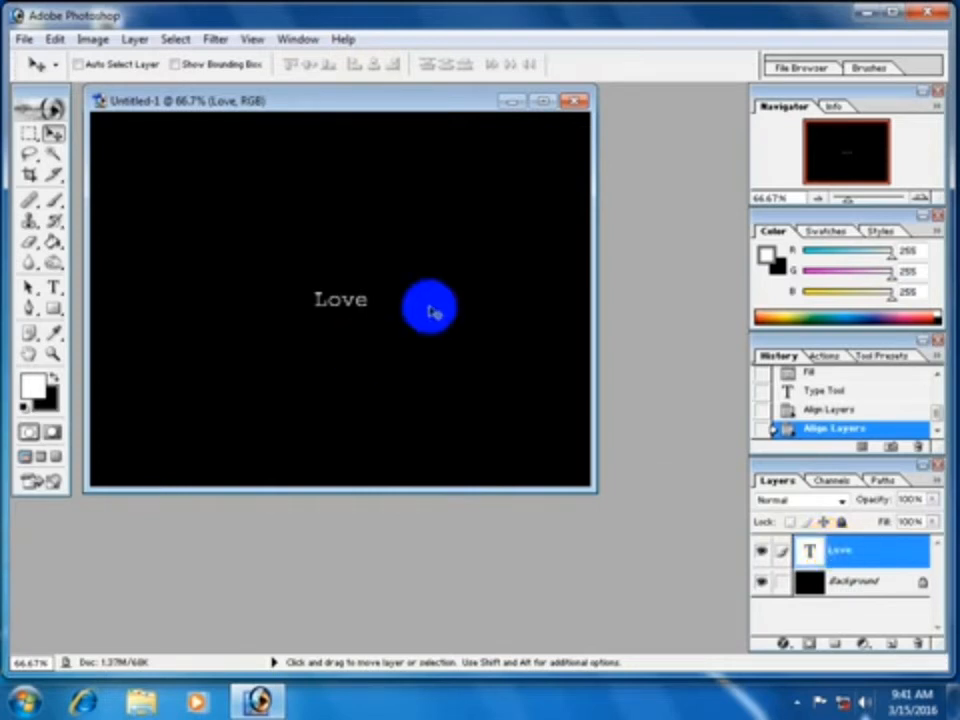
{"action": "key", "text": "ctrl+t"}
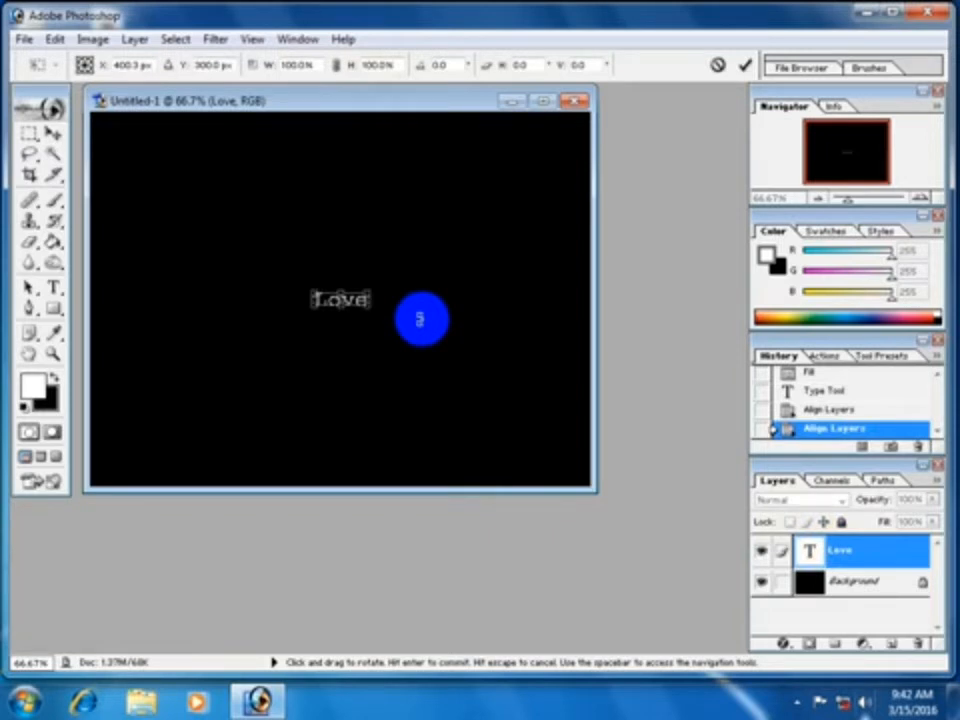
{"action": "left_click_drag", "start_coordinate": [370, 311], "coordinate": [529, 424]}
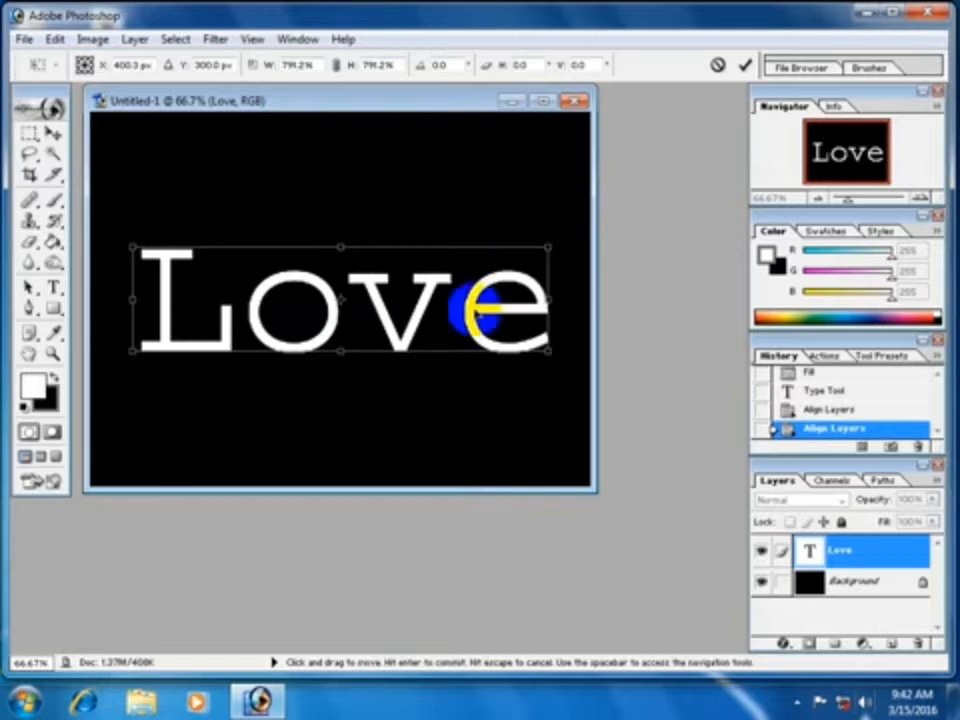
{"action": "double_click", "coordinate": [429, 289]}
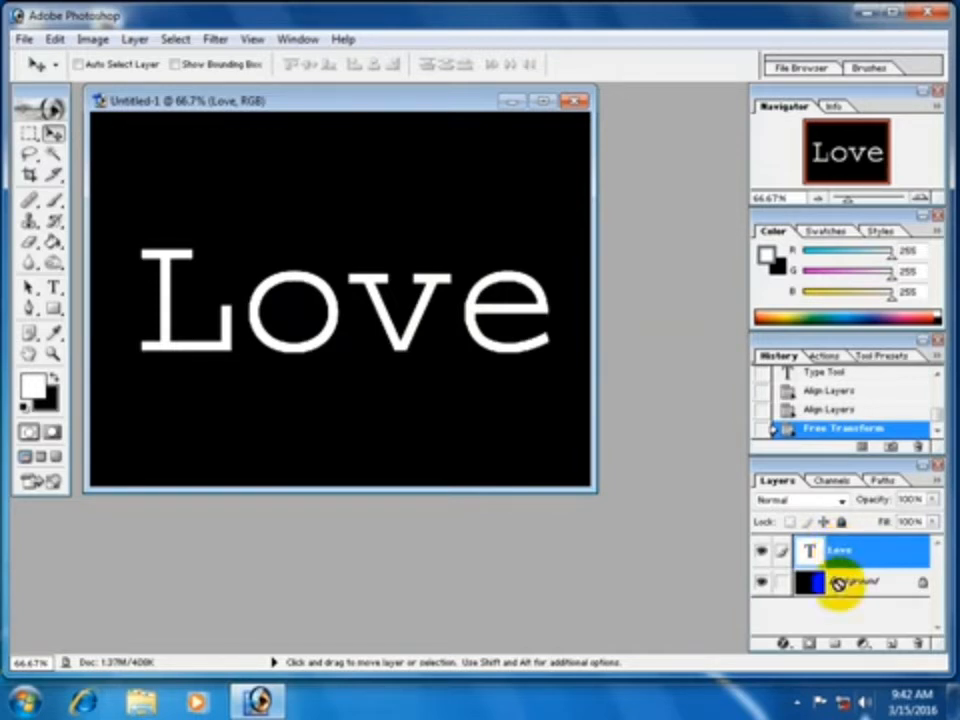
{"action": "key", "text": "ctrl+e"}
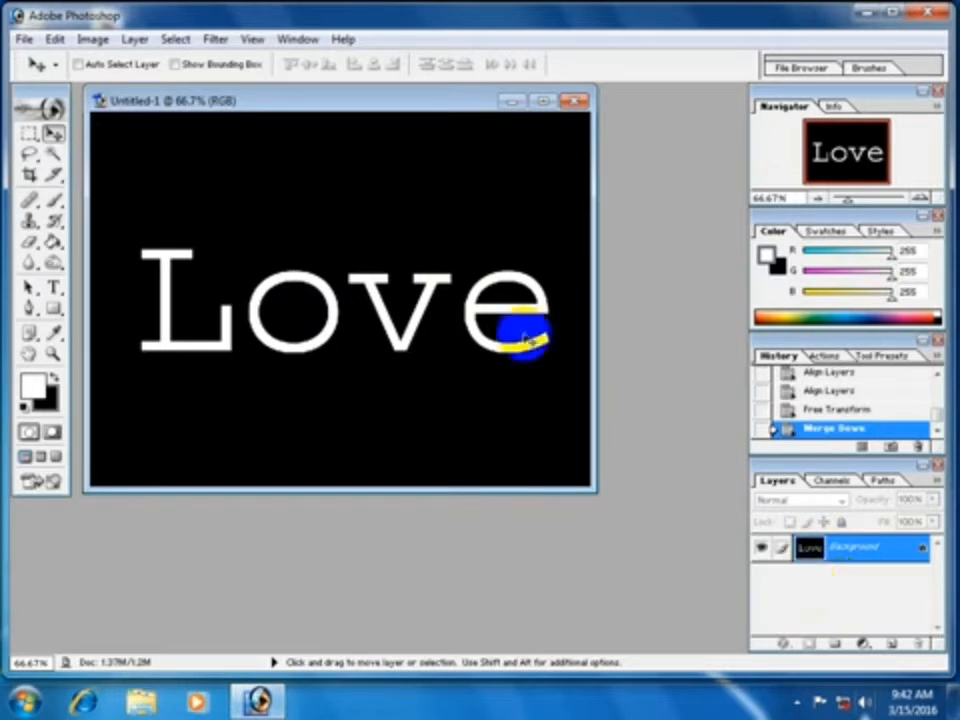
Apply the Wind filter with the Wind method and direction From the Right to the lettering three times
{"action": "left_click", "coordinate": [216, 40]}
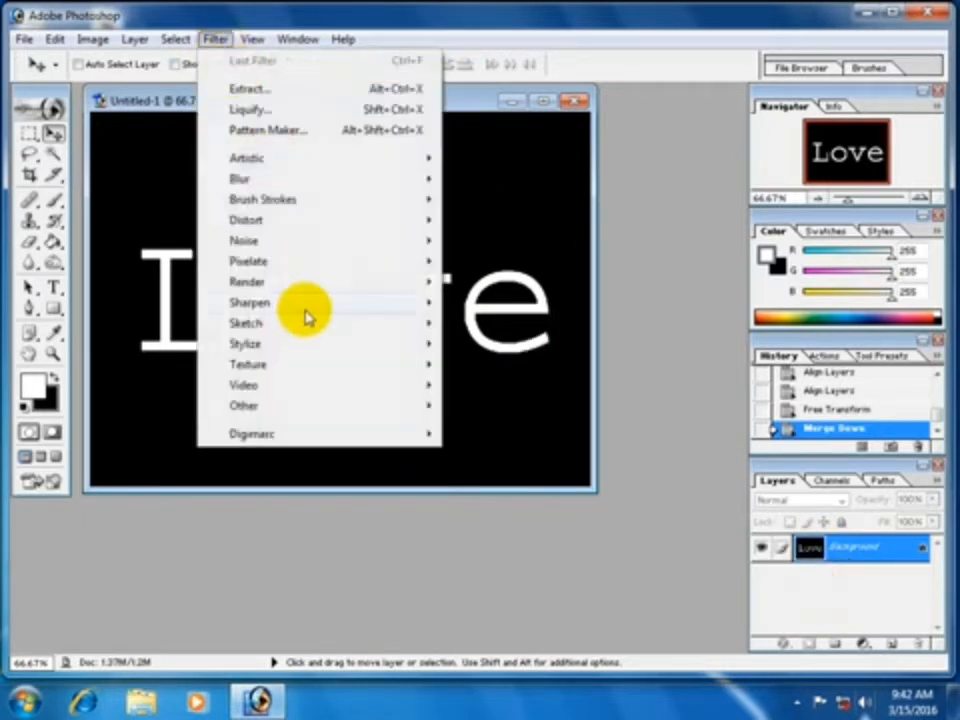
{"action": "mouse_move", "coordinate": [287, 346]}
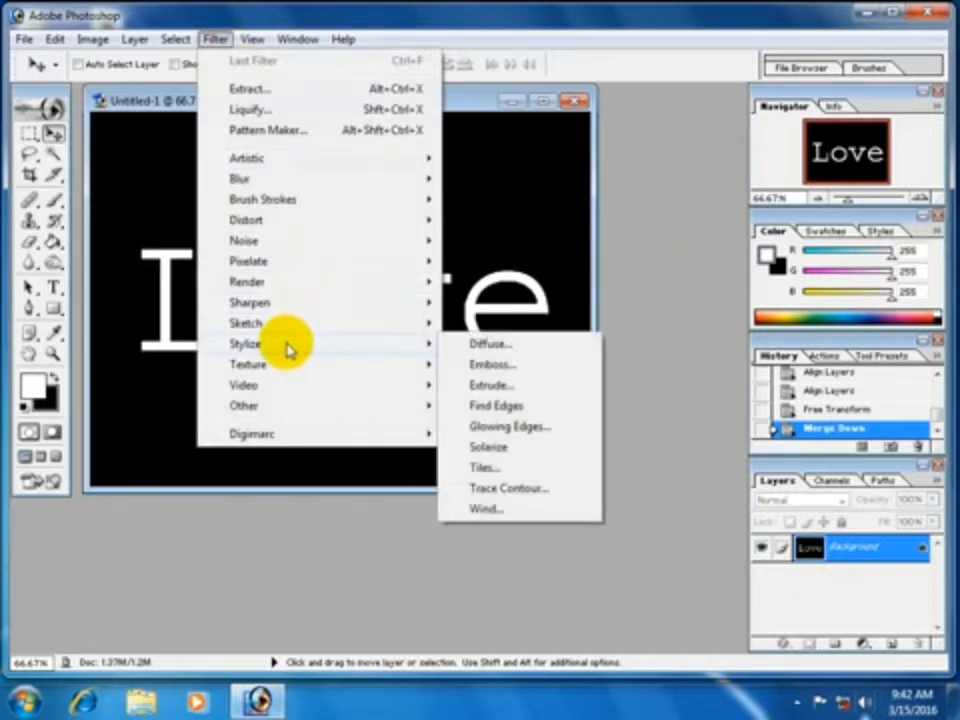
{"action": "left_click", "coordinate": [484, 512]}
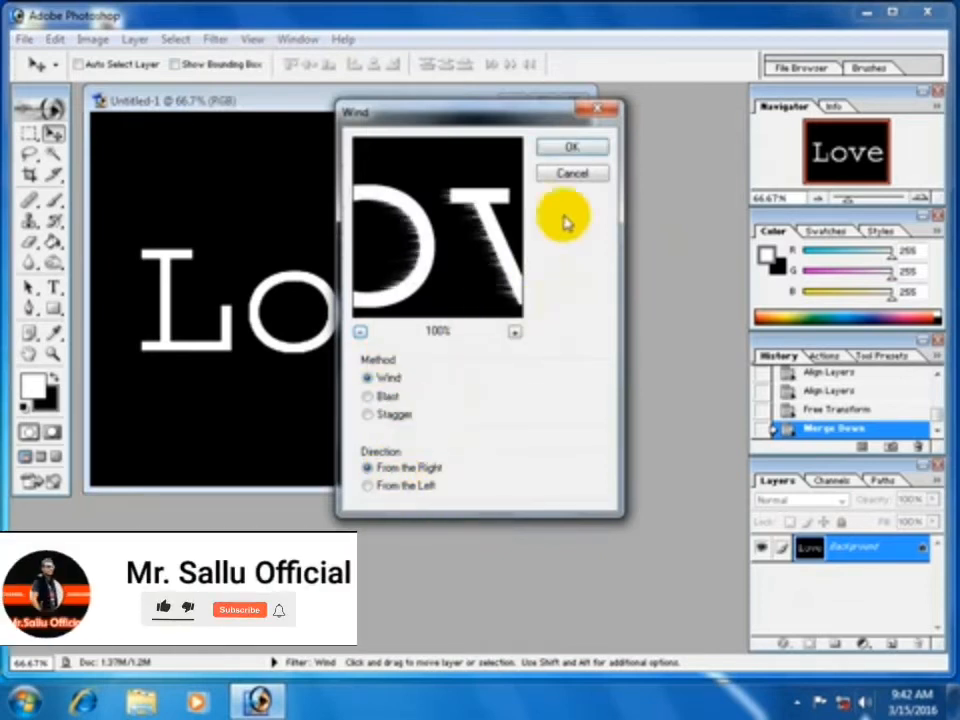
{"action": "left_click", "coordinate": [596, 147]}
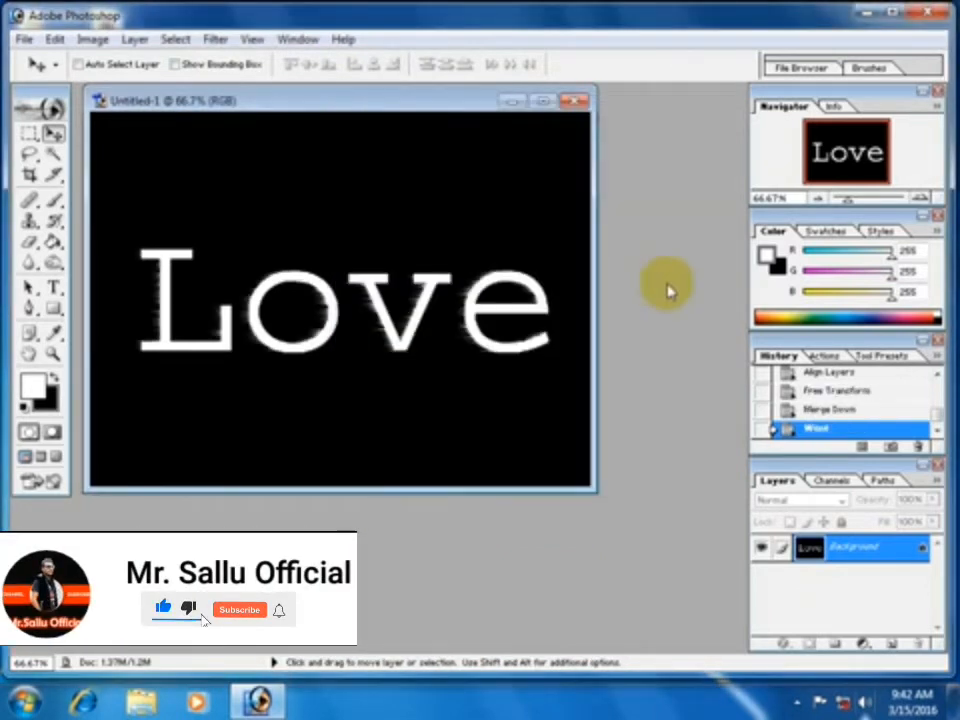
{"action": "key", "text": "ctrl+f"}
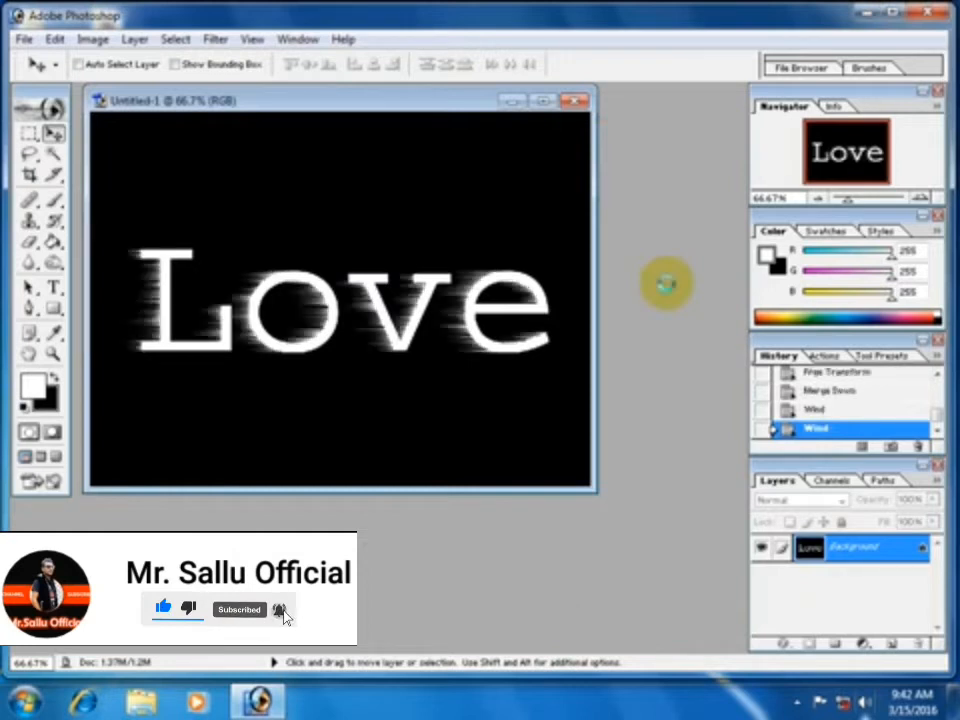
{"action": "key", "text": "ctrl+f"}
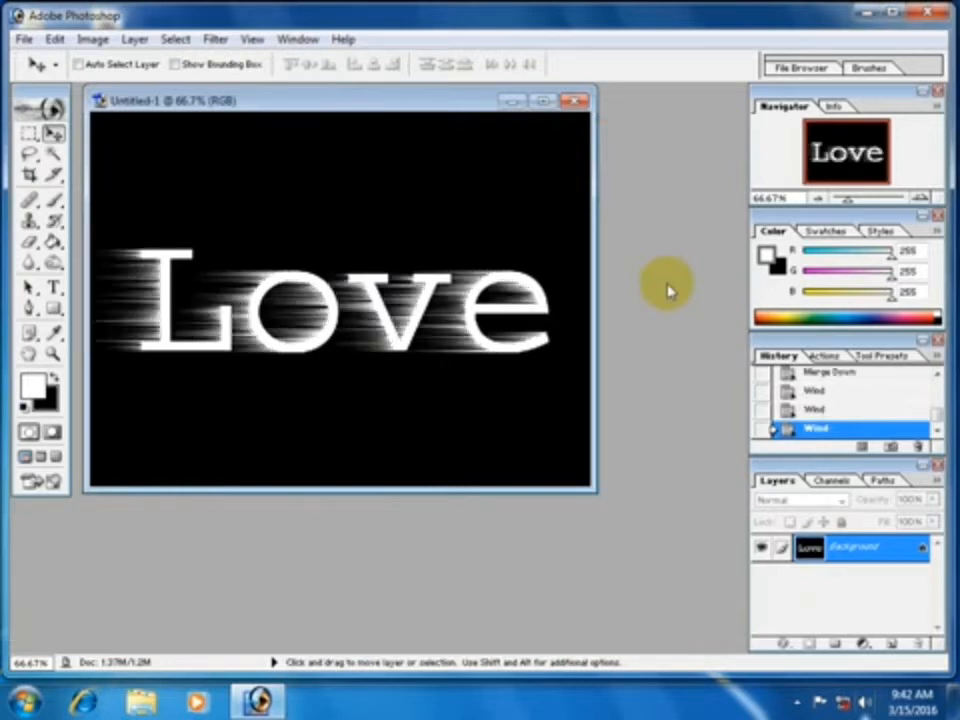
Apply the Wind filter to the lettering with the Wind method and direction From the Left
{"action": "left_click", "coordinate": [215, 39]}
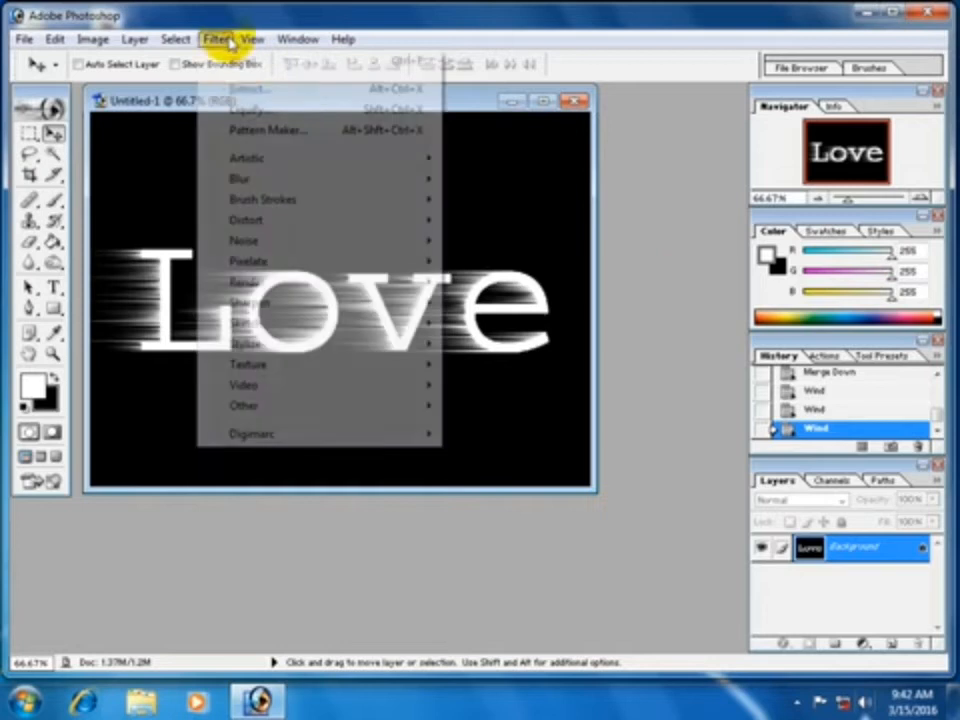
{"action": "mouse_move", "coordinate": [336, 352]}
{"action": "left_click", "coordinate": [540, 508]}
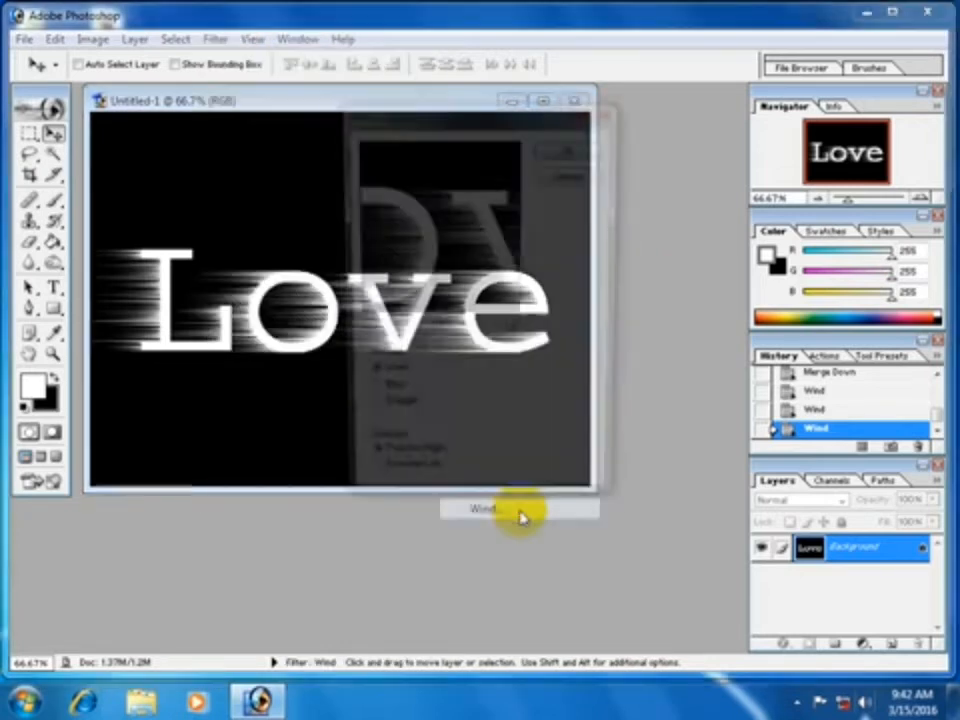
{"action": "left_click", "coordinate": [370, 486]}
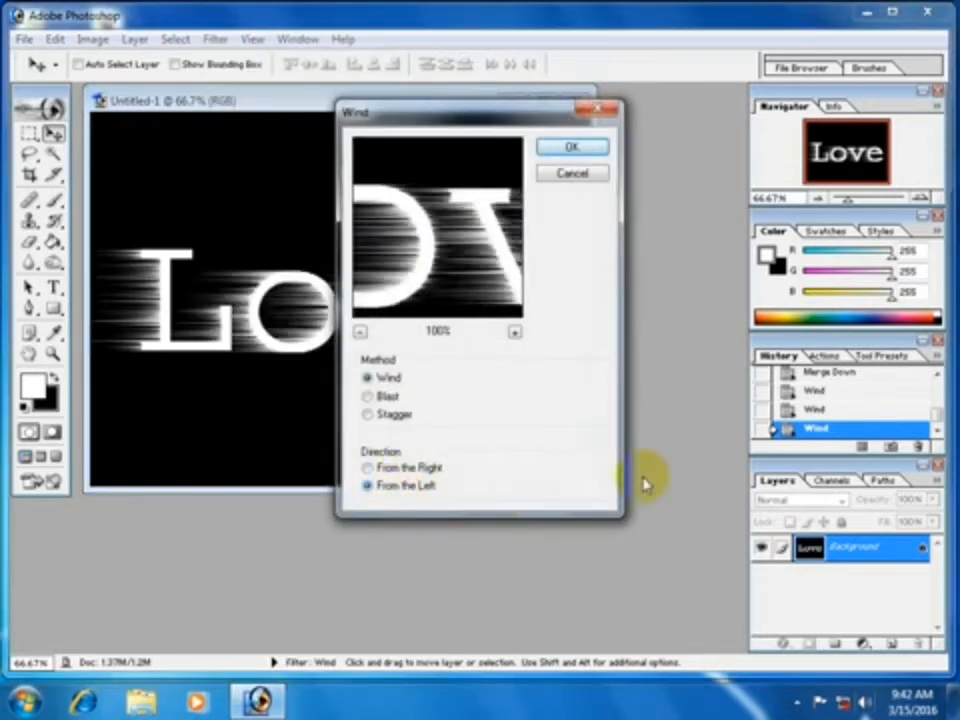
{"action": "left_click", "coordinate": [580, 147]}
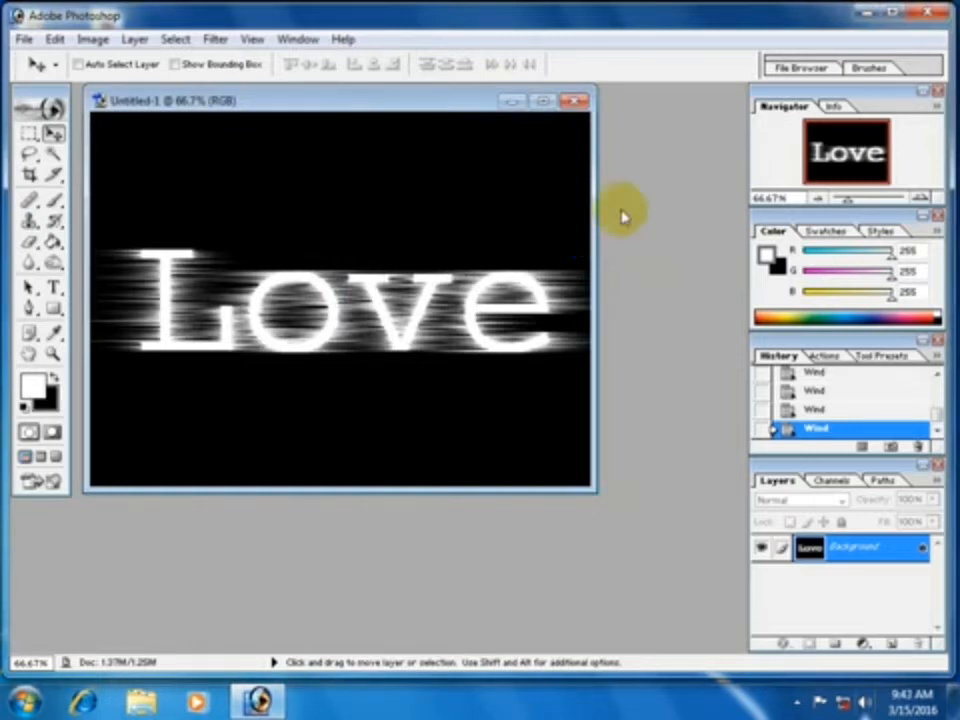
Apply the Difference Clouds render filter to the Background layer
{"action": "left_click", "coordinate": [215, 39]}
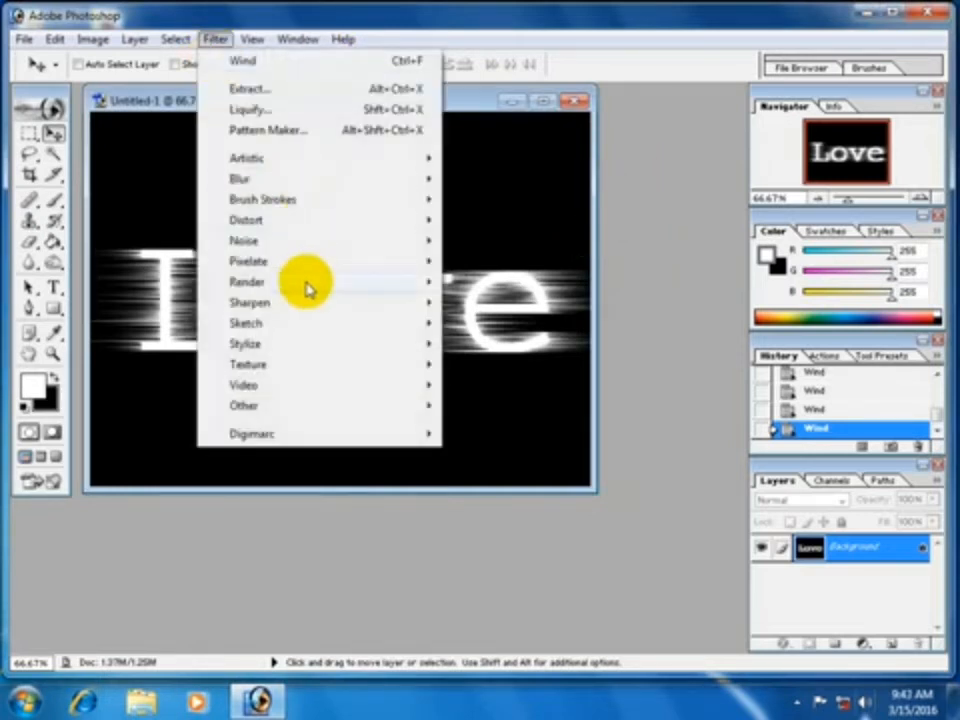
{"action": "mouse_move", "coordinate": [306, 282]}
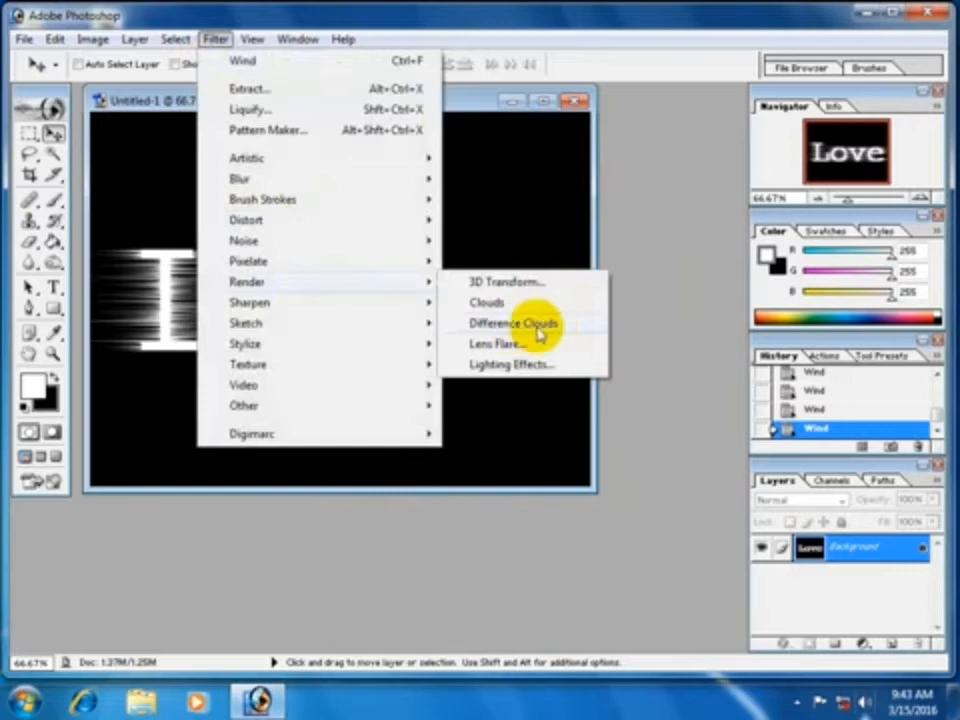
{"action": "left_click", "coordinate": [543, 325]}
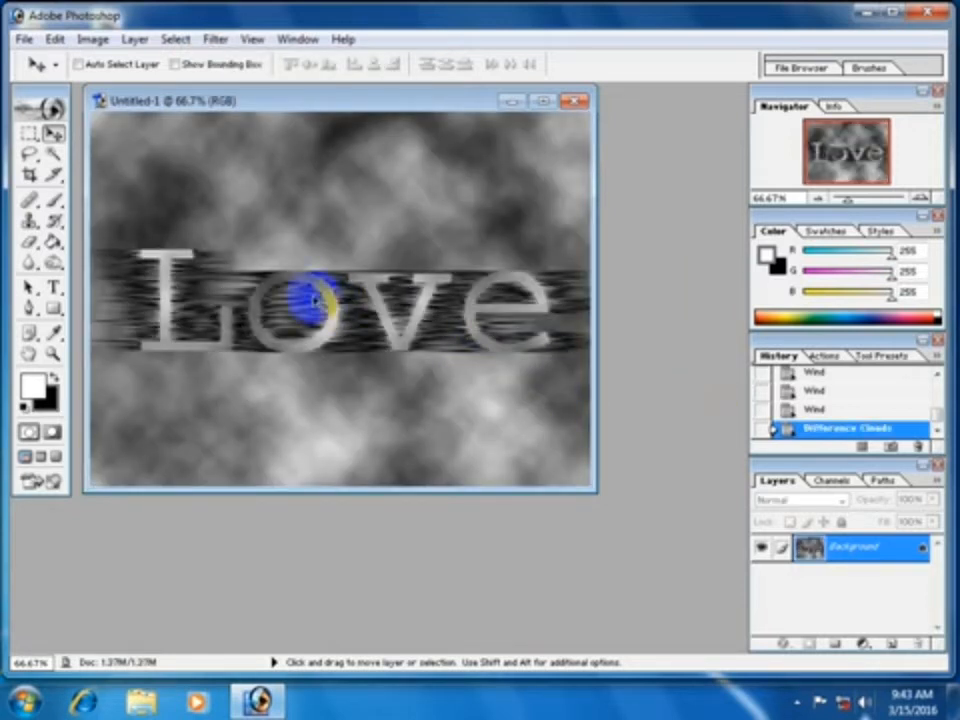
Add a new white text layer reading "Love" over the L of the wind-blown lettering
{"action": "key", "text": "t"}
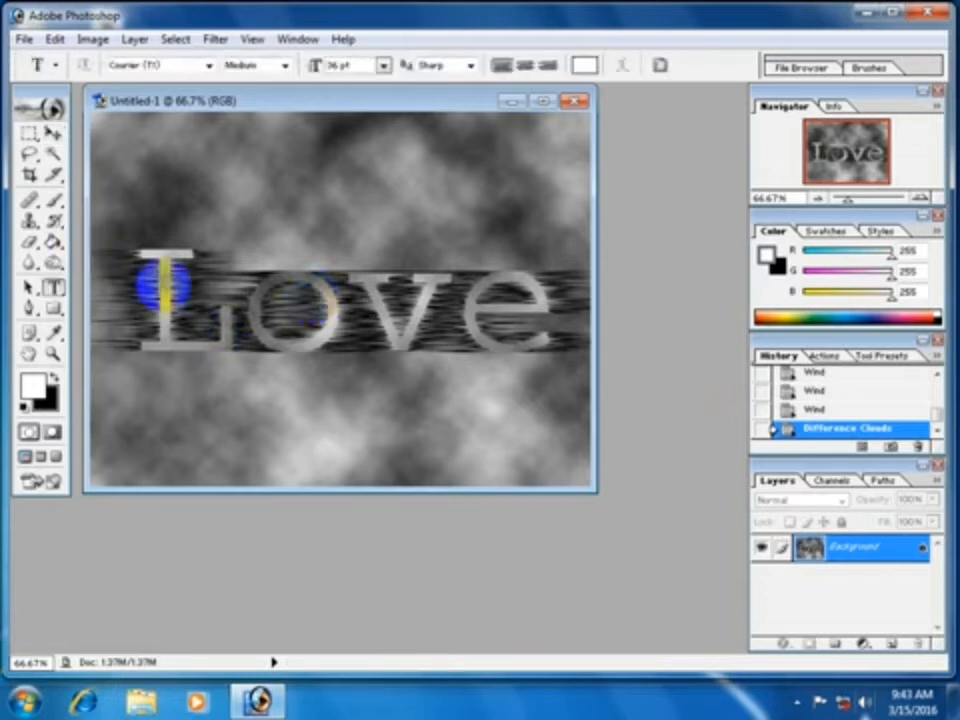
{"action": "left_click", "coordinate": [317, 306]}
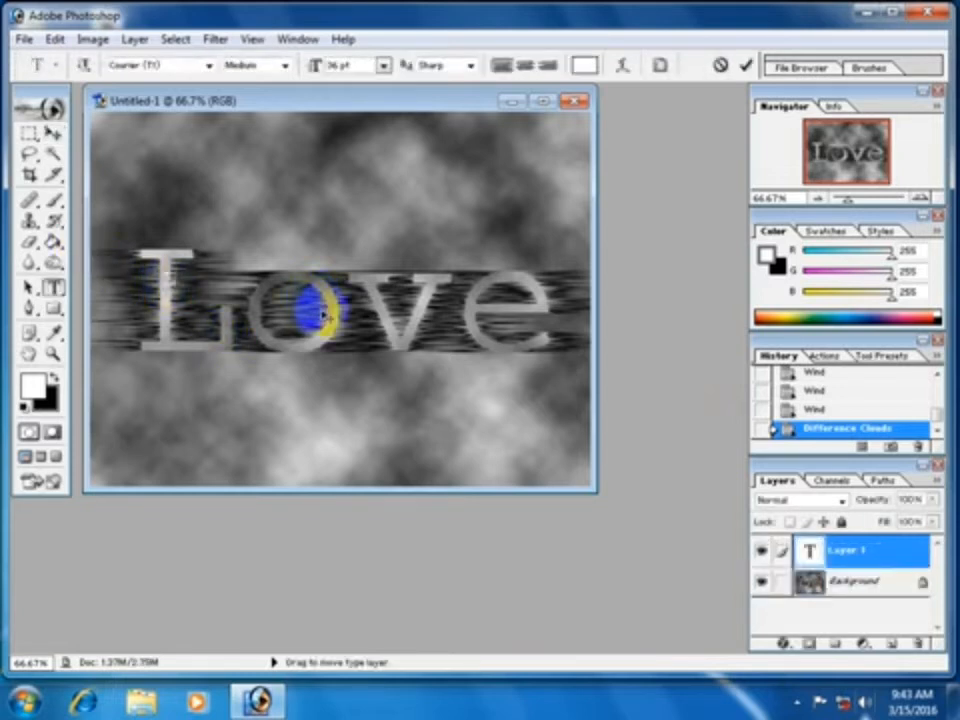
{"action": "type", "text": "Love"}
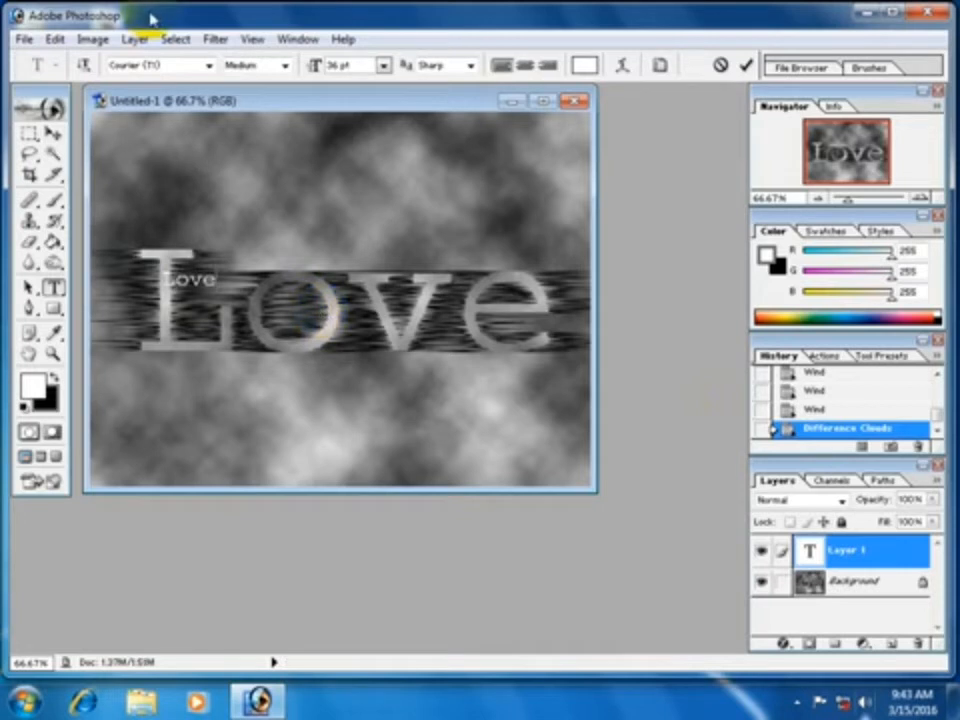
Scale the new Love text up to about 753% width and 788% height over the old lettering, applying the transformation
{"action": "left_click", "coordinate": [53, 133]}
{"action": "left_click_drag", "start_coordinate": [148, 272], "coordinate": [546, 343]}
{"action": "key", "text": "ctrl+t"}
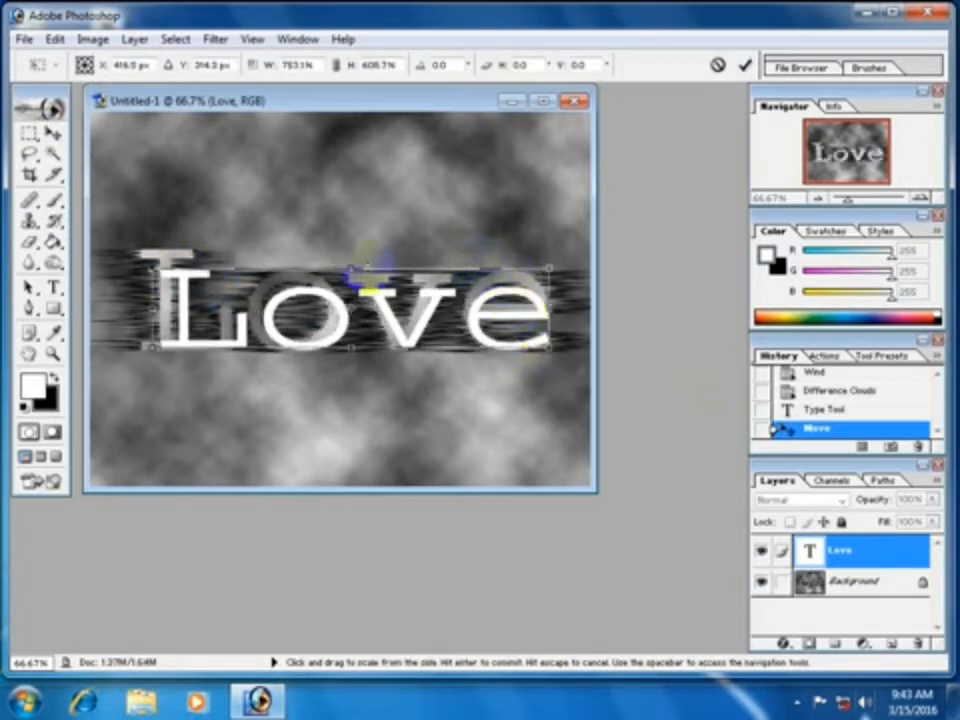
{"action": "left_click_drag", "start_coordinate": [353, 270], "coordinate": [345, 243]}
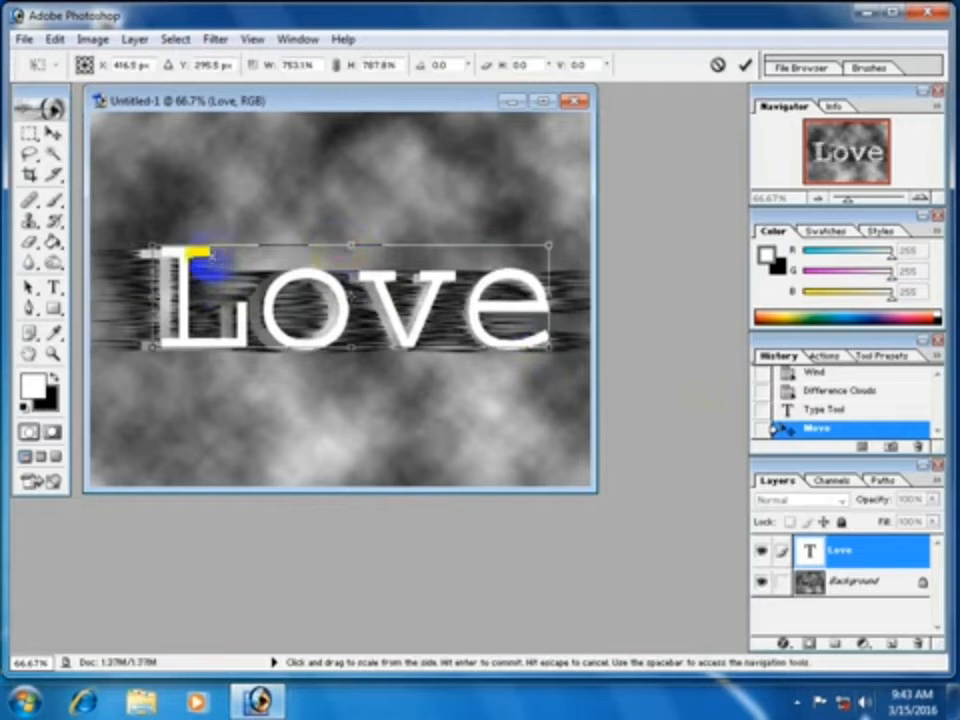
{"action": "left_click", "coordinate": [44, 133]}
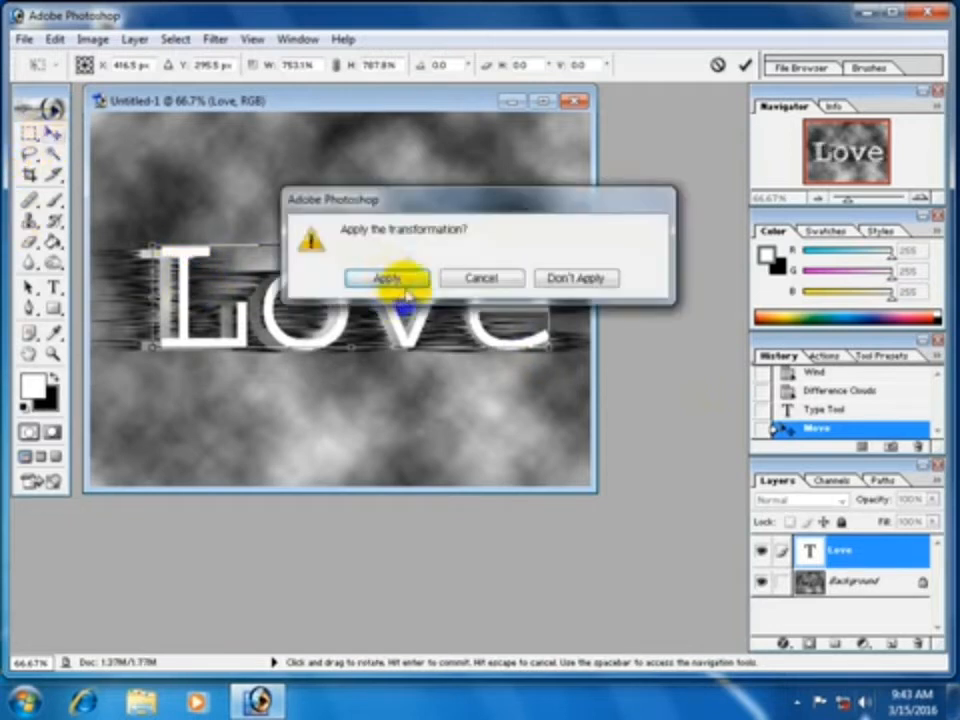
{"action": "left_click", "coordinate": [393, 280]}
Move the Love text onto the L of the old lettering and widen it to about 105.7% so both words align
{"action": "left_click_drag", "start_coordinate": [183, 257], "coordinate": [156, 257]}
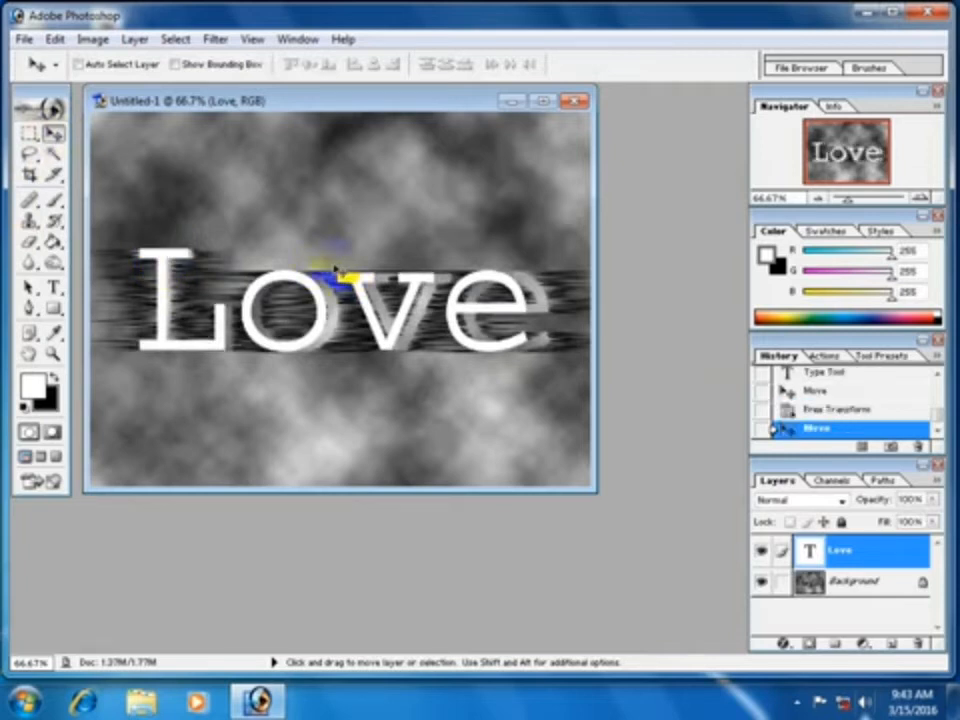
{"action": "key", "text": "ctrl+t"}
{"action": "left_click_drag", "start_coordinate": [528, 300], "coordinate": [549, 291]}
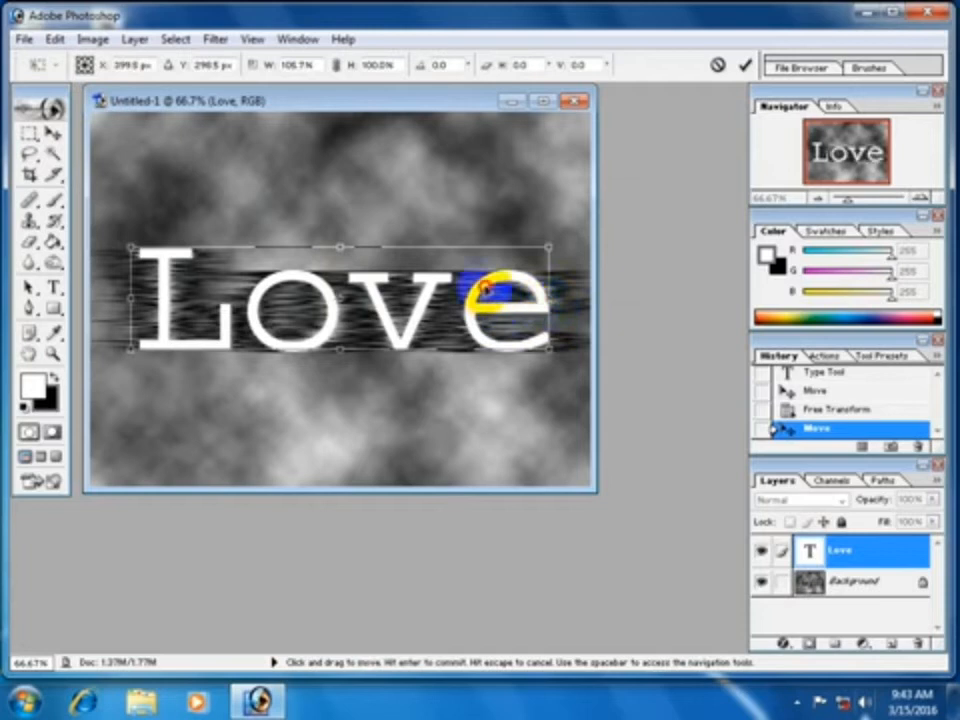
{"action": "key", "text": "Return"}
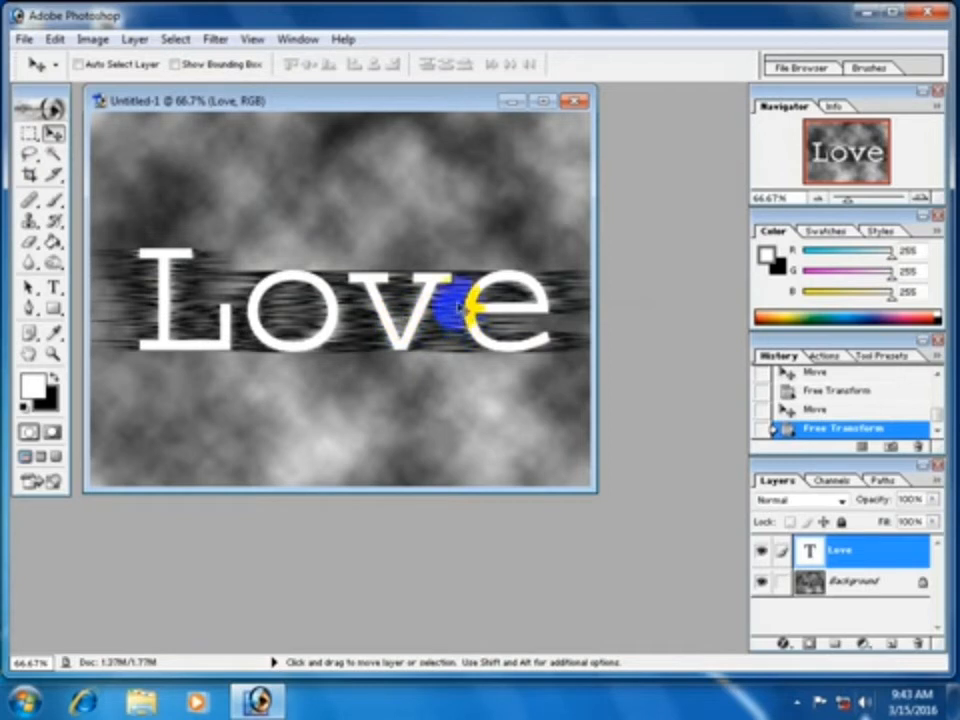
Set the Love layer's opacity to 77% and merge it down into the Background
{"action": "key", "text": "5"}
{"action": "key", "text": "3"}
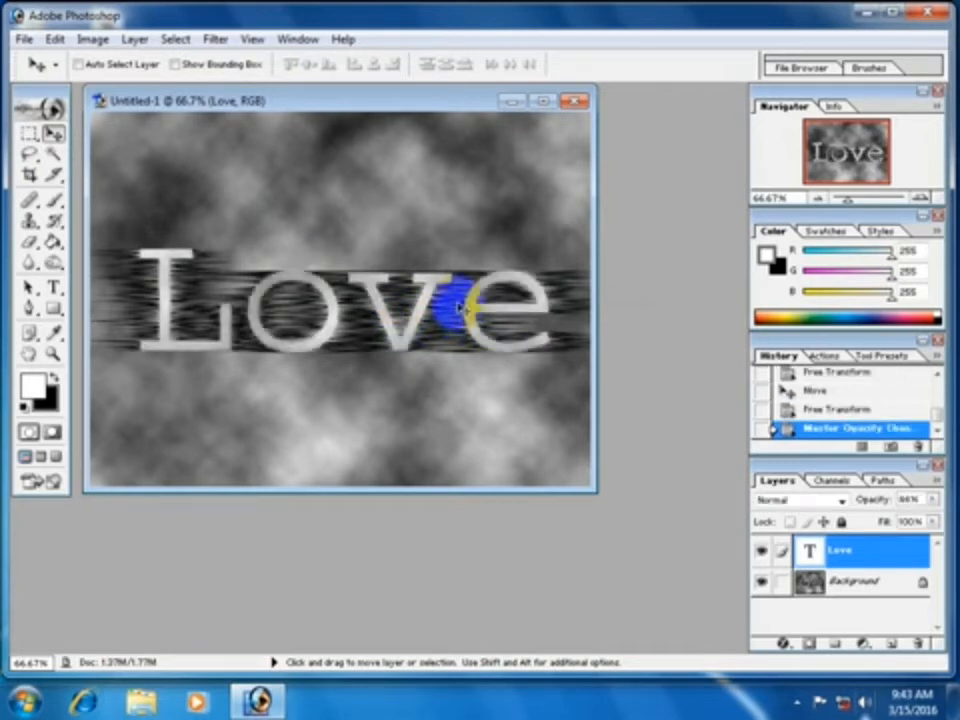
{"action": "key", "text": "6"}
{"action": "key", "text": "5"}
{"action": "key", "text": "7"}
{"action": "key", "text": "7"}
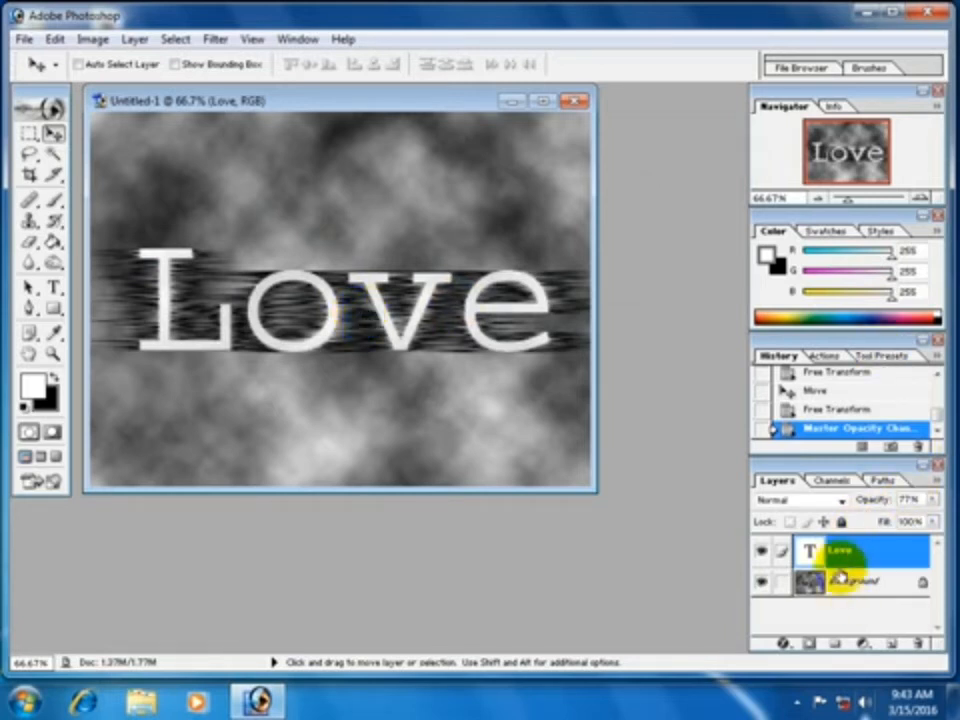
{"action": "key", "text": "ctrl+e"}
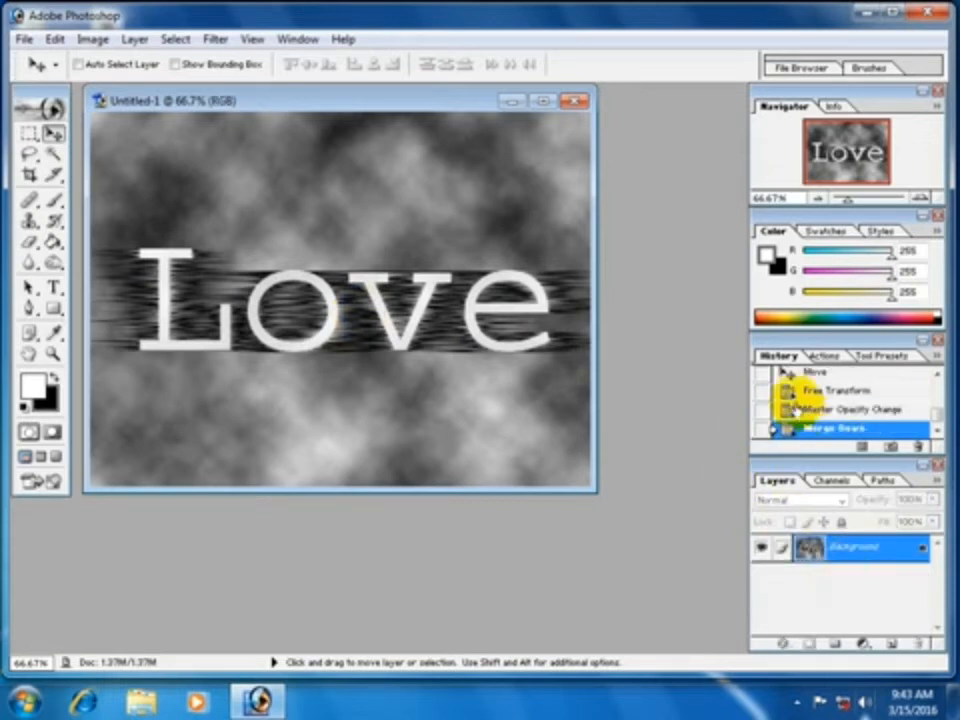
Apply the Extrude filter with Blocks, size 2 pixels, depth 40, Level-based, and Solid Front Faces enabled
{"action": "left_click", "coordinate": [215, 39]}
{"action": "mouse_move", "coordinate": [315, 345]}
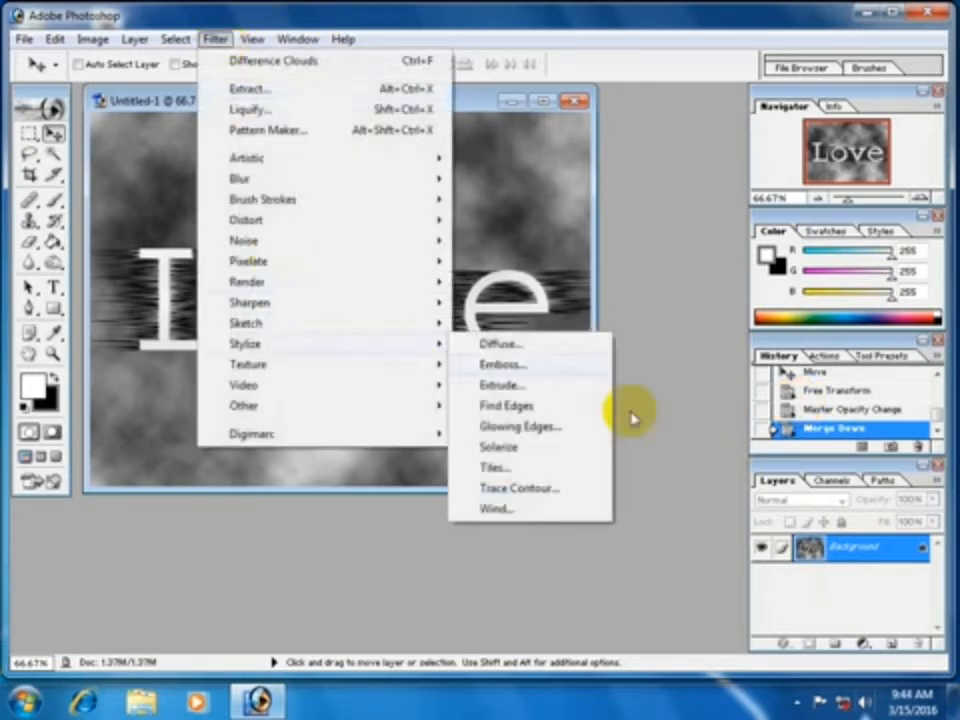
{"action": "left_click", "coordinate": [522, 392]}
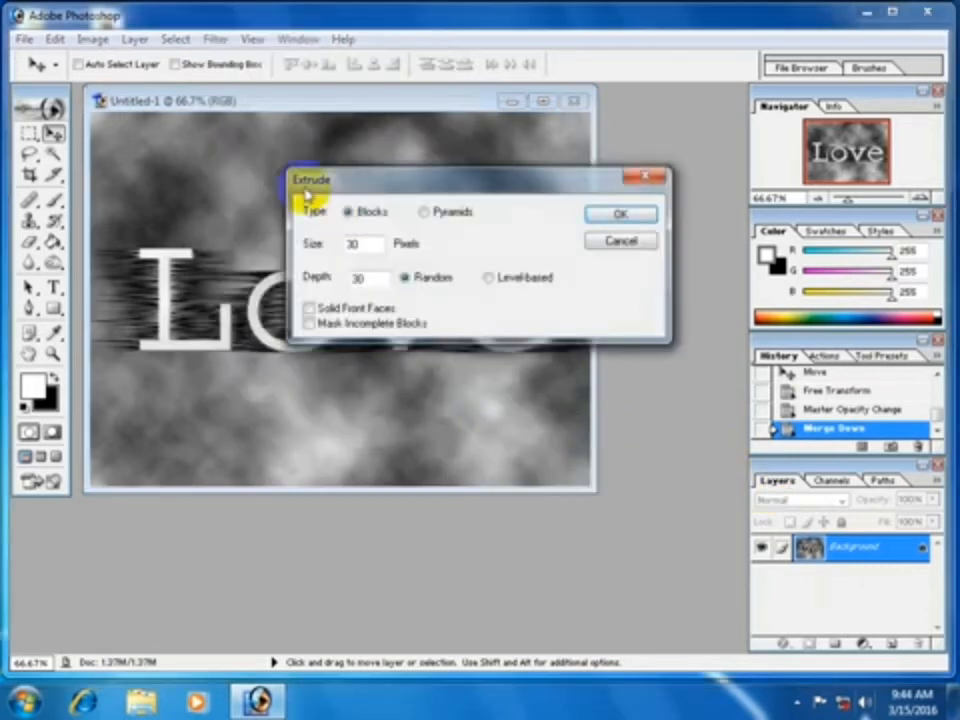
{"action": "left_click_drag", "start_coordinate": [362, 243], "coordinate": [268, 239]}
{"action": "left_click_drag", "start_coordinate": [374, 277], "coordinate": [316, 283]}
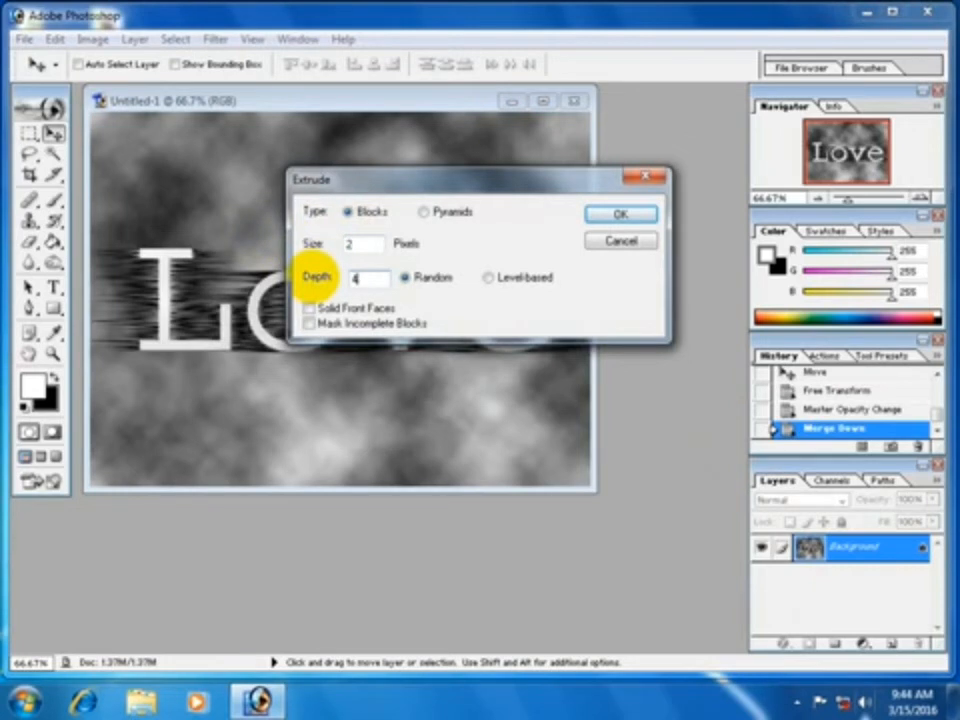
{"action": "left_click_drag", "start_coordinate": [508, 180], "coordinate": [624, 82]}
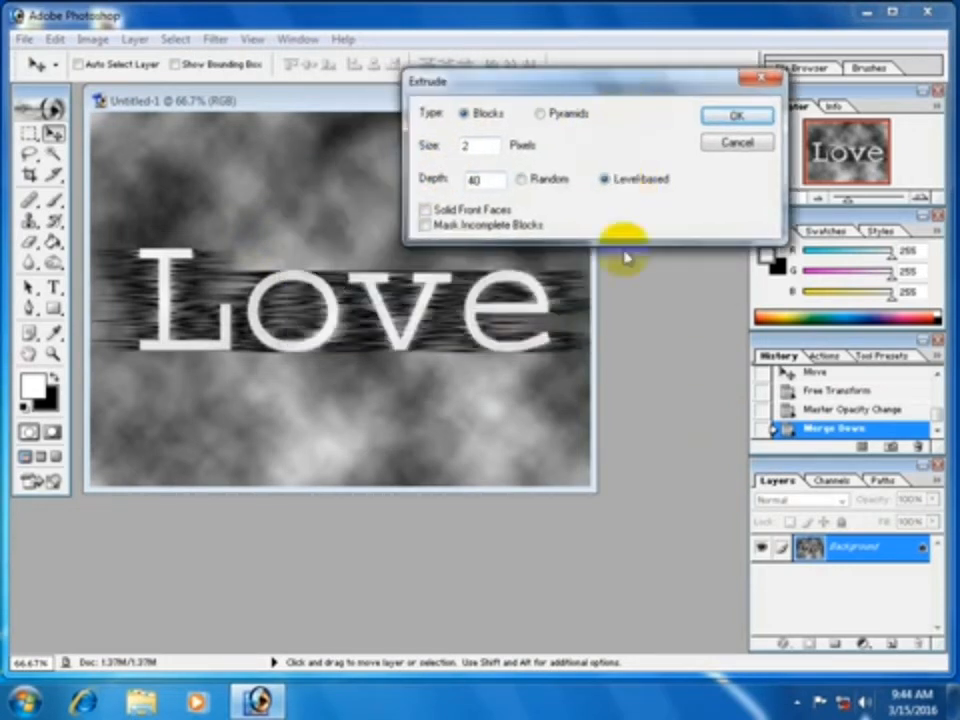
{"action": "left_click", "coordinate": [427, 210]}
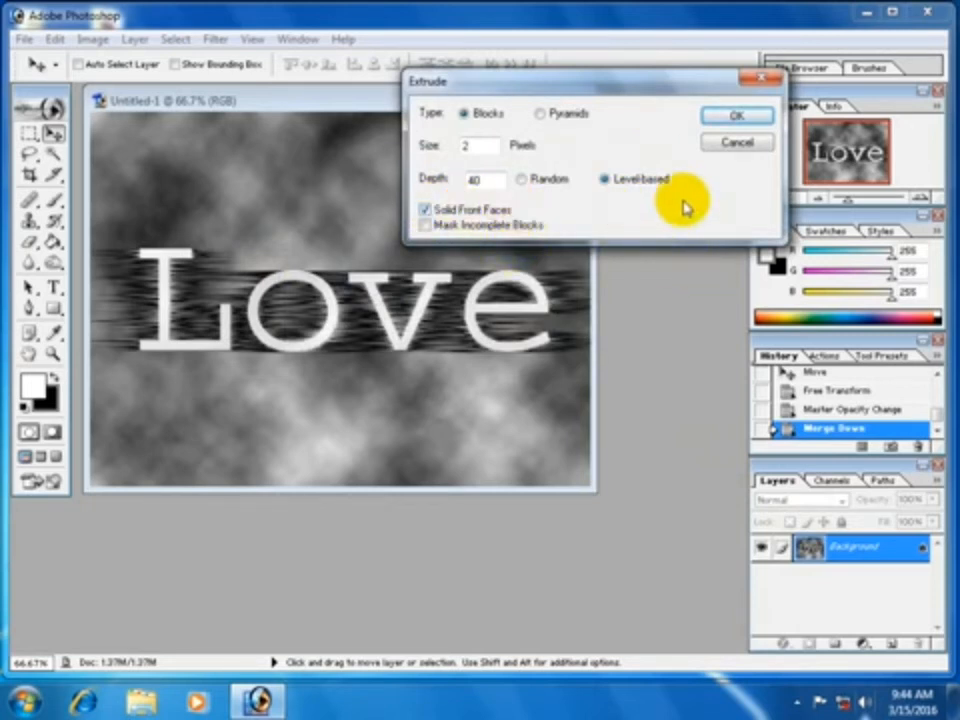
{"action": "left_click", "coordinate": [731, 116]}
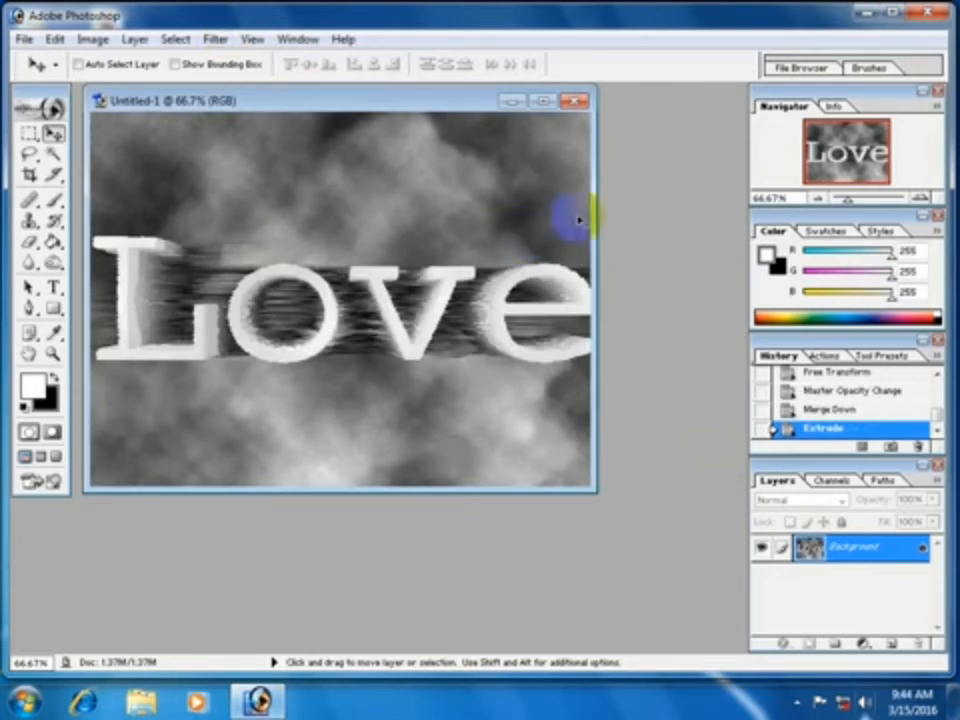
Invert the colors of the extruded image
{"action": "left_click", "coordinate": [90, 40]}
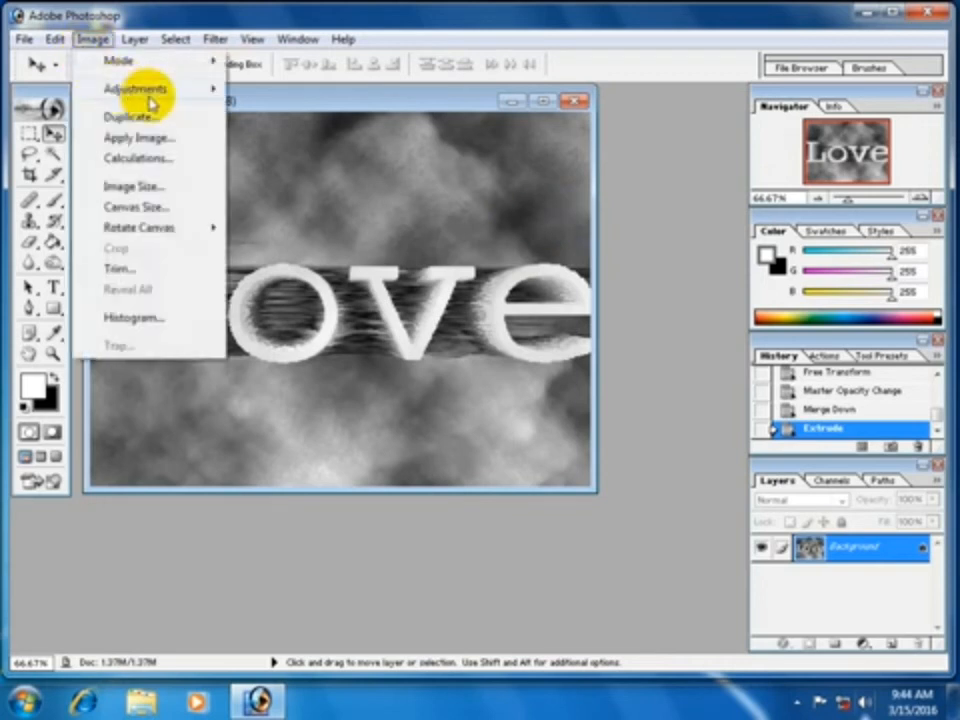
{"action": "mouse_move", "coordinate": [140, 90]}
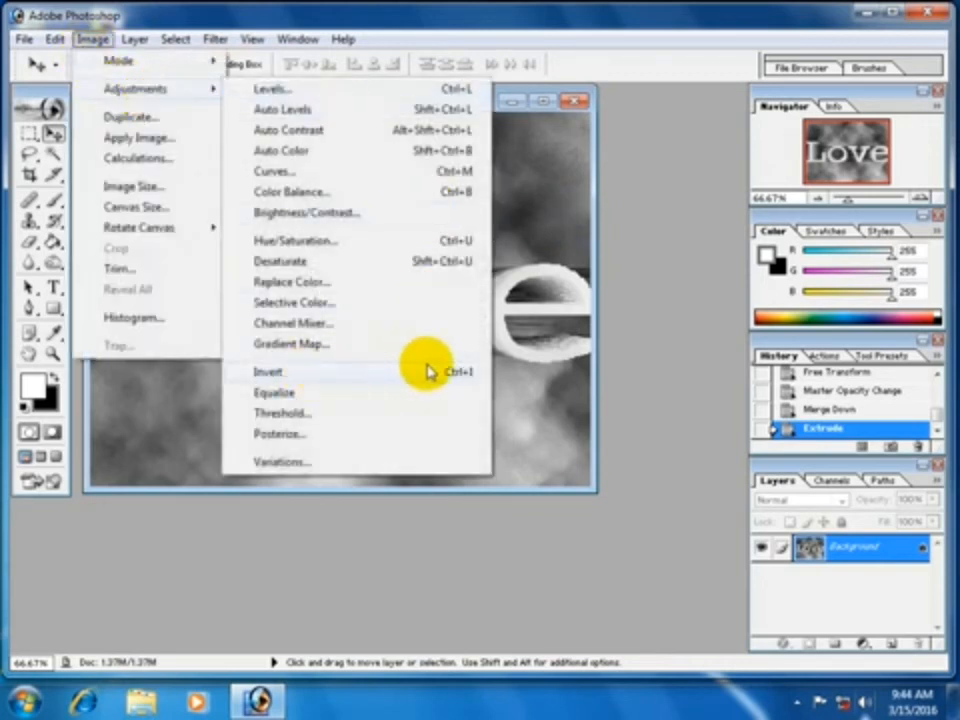
{"action": "left_click", "coordinate": [453, 252]}
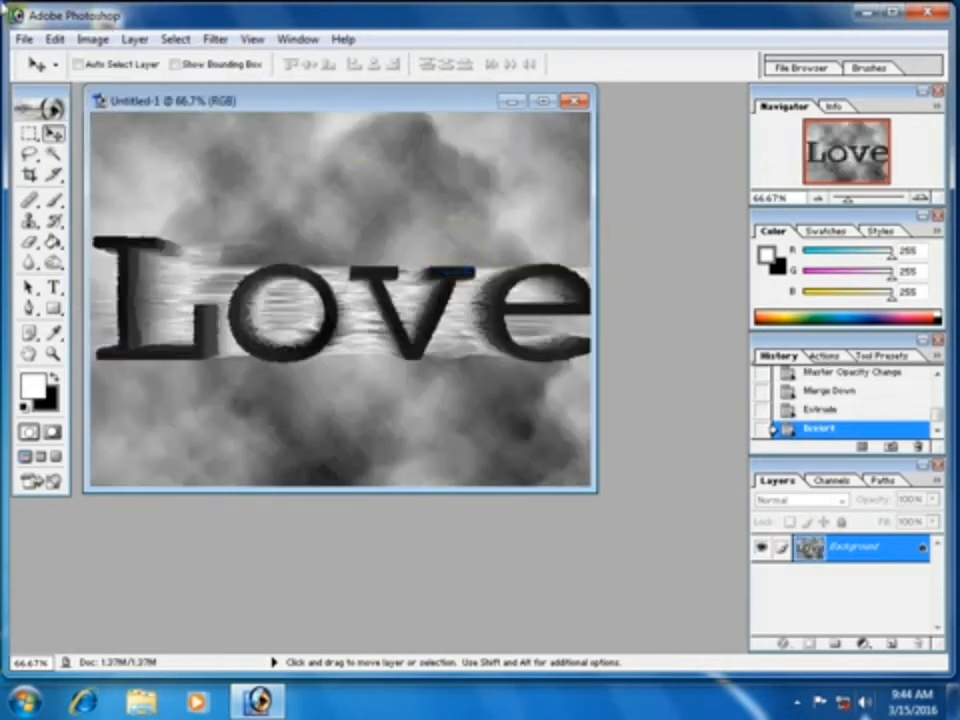
Start a Color Balance adjustment with the midtones color levels set to 100, 0, -40
{"action": "key", "text": "ctrl+b"}
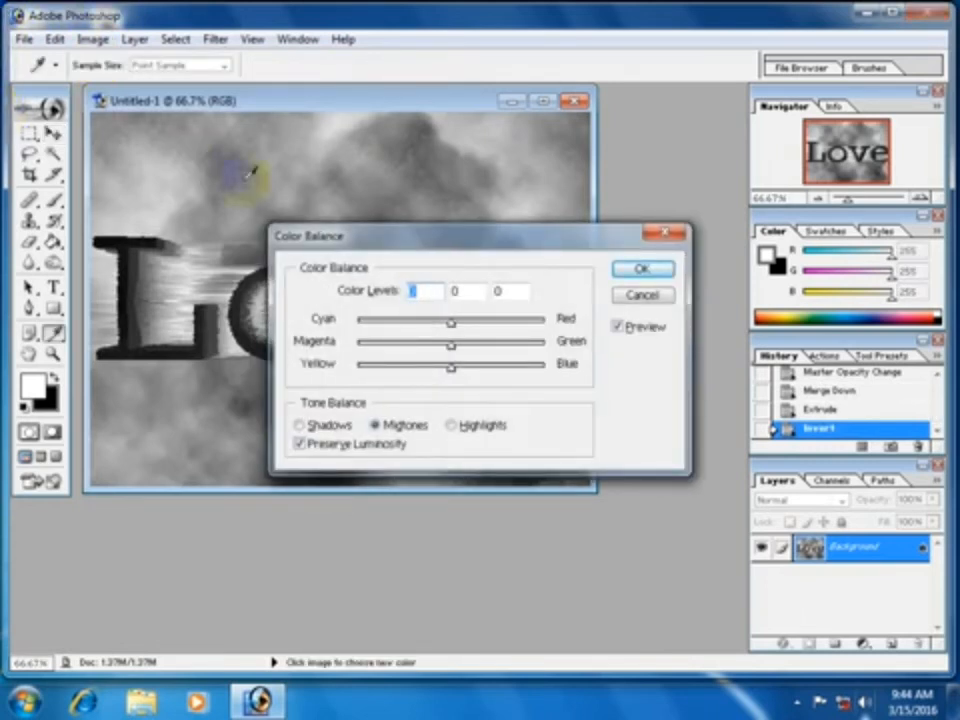
{"action": "left_click_drag", "start_coordinate": [478, 241], "coordinate": [539, 147]}
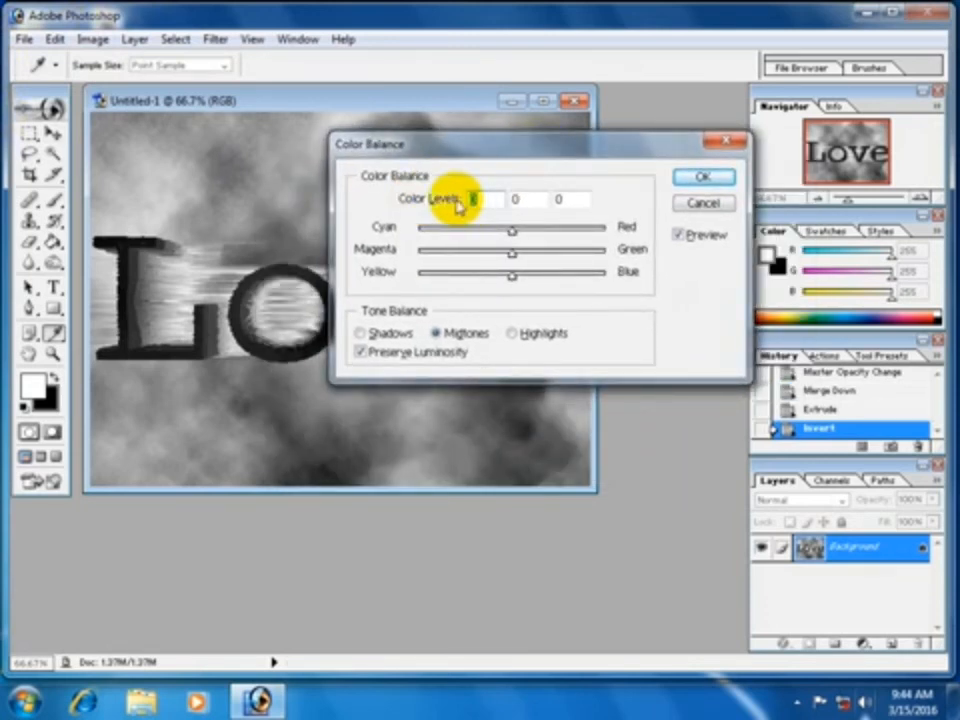
{"action": "type", "text": "100"}
{"action": "key", "text": "Tab"}
{"action": "key", "text": "Tab"}
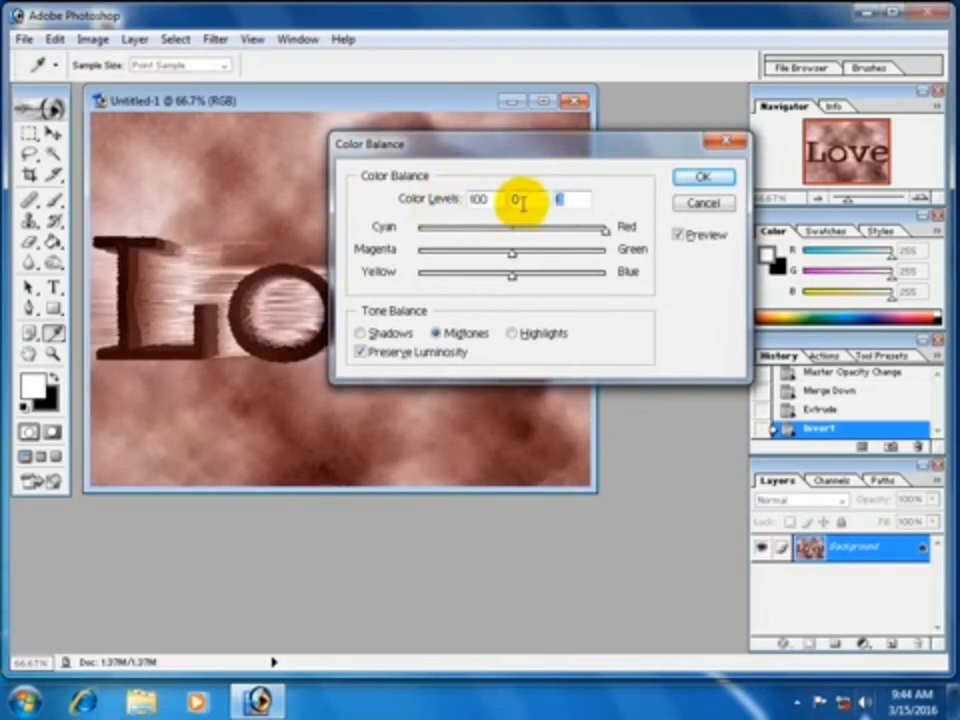
{"action": "type", "text": "-40"}
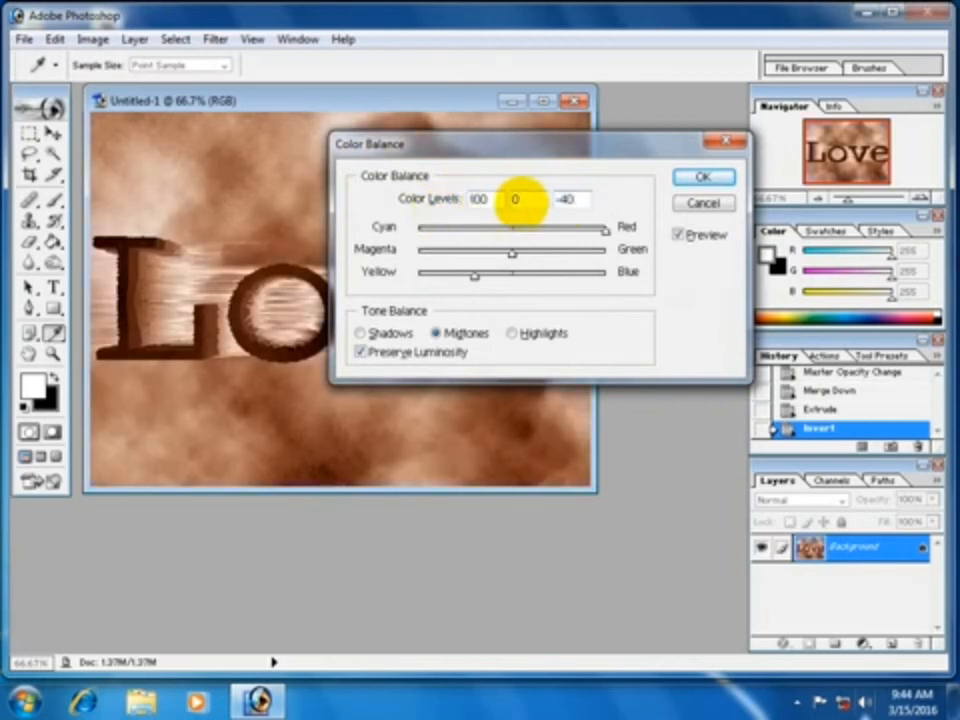
Set the shadows color levels in Color Balance to 70, 0, -70
{"action": "left_click", "coordinate": [360, 332]}
{"action": "left_click_drag", "start_coordinate": [485, 200], "coordinate": [380, 206]}
{"action": "type", "text": "7"}
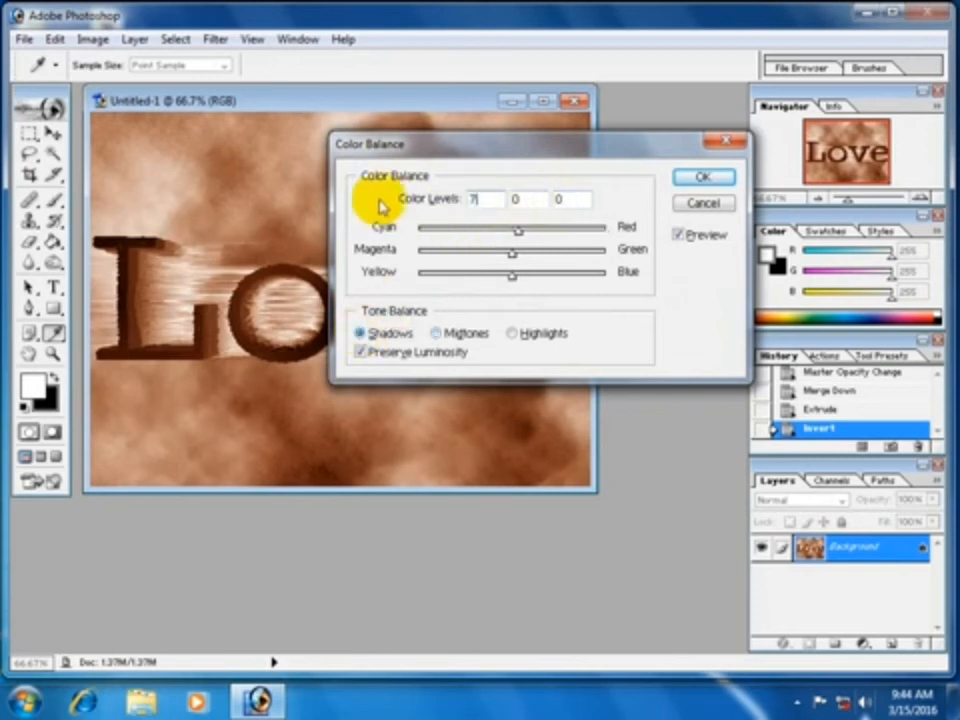
{"action": "type", "text": "0"}
{"action": "left_click_drag", "start_coordinate": [553, 197], "coordinate": [519, 195]}
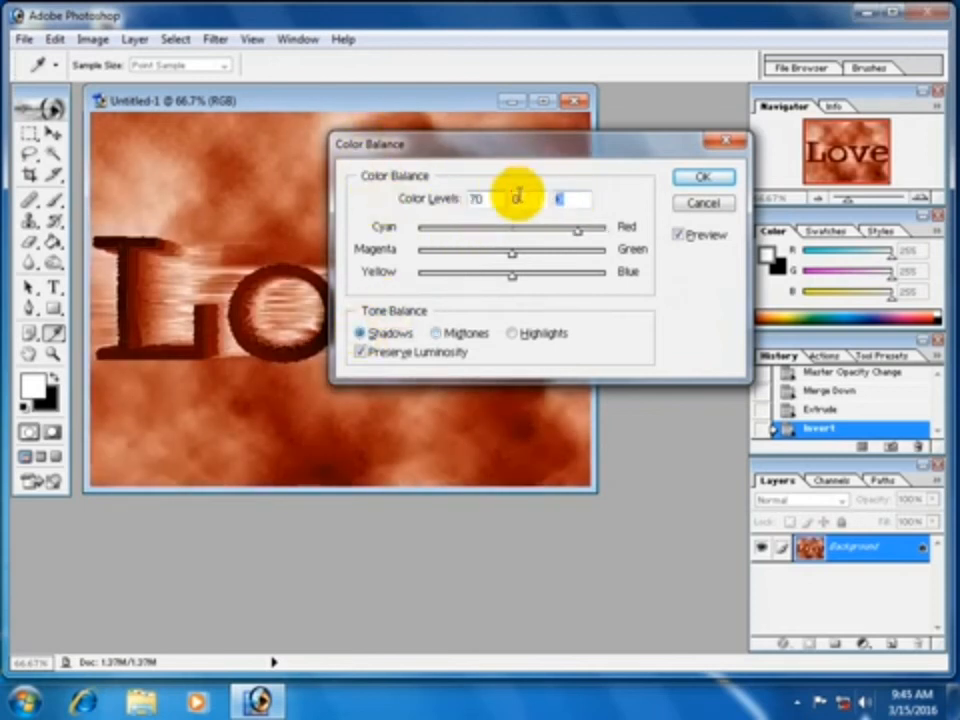
{"action": "type", "text": "-70"}
Set the highlights color levels to 80, 0, -40 and apply the Color Balance adjustment
{"action": "left_click", "coordinate": [511, 333]}
{"action": "left_click_drag", "start_coordinate": [484, 199], "coordinate": [410, 208]}
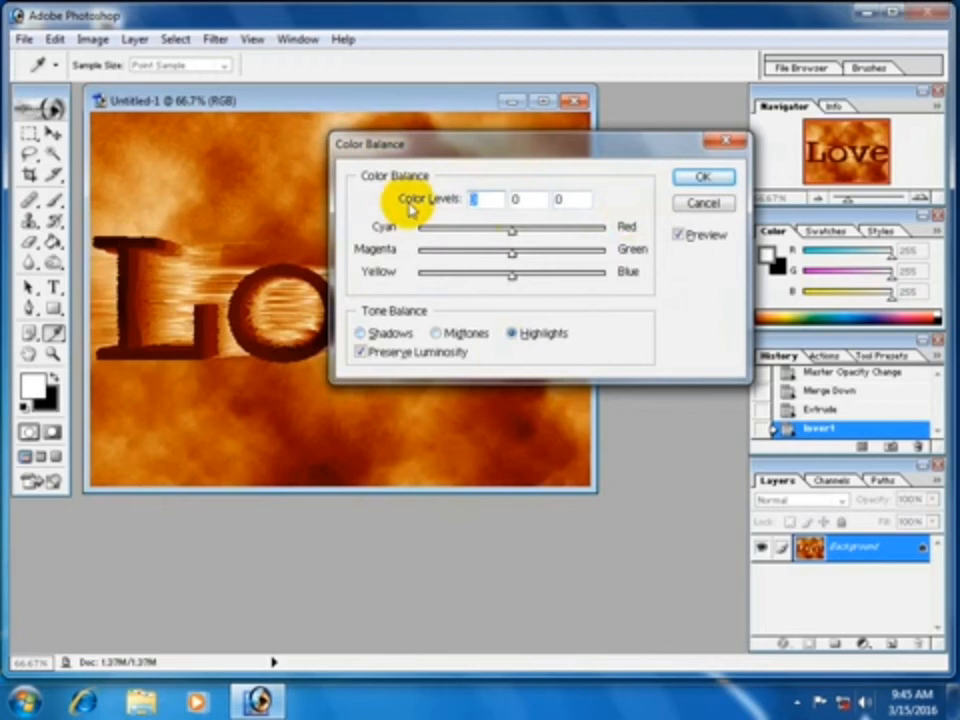
{"action": "type", "text": "80"}
{"action": "left_click_drag", "start_coordinate": [576, 202], "coordinate": [470, 208]}
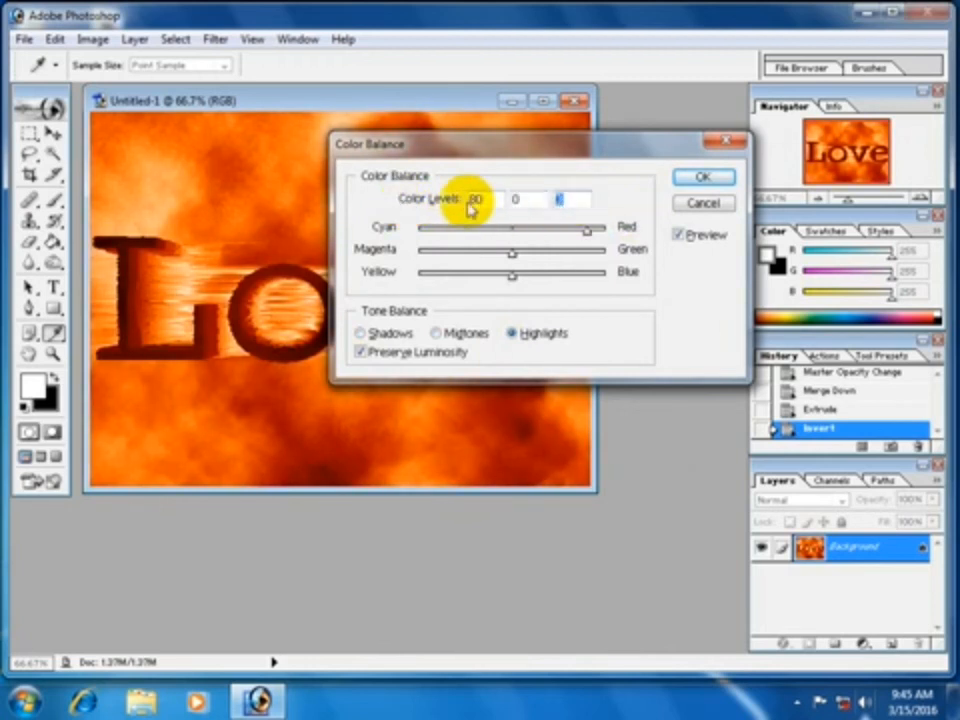
{"action": "type", "text": "-40"}
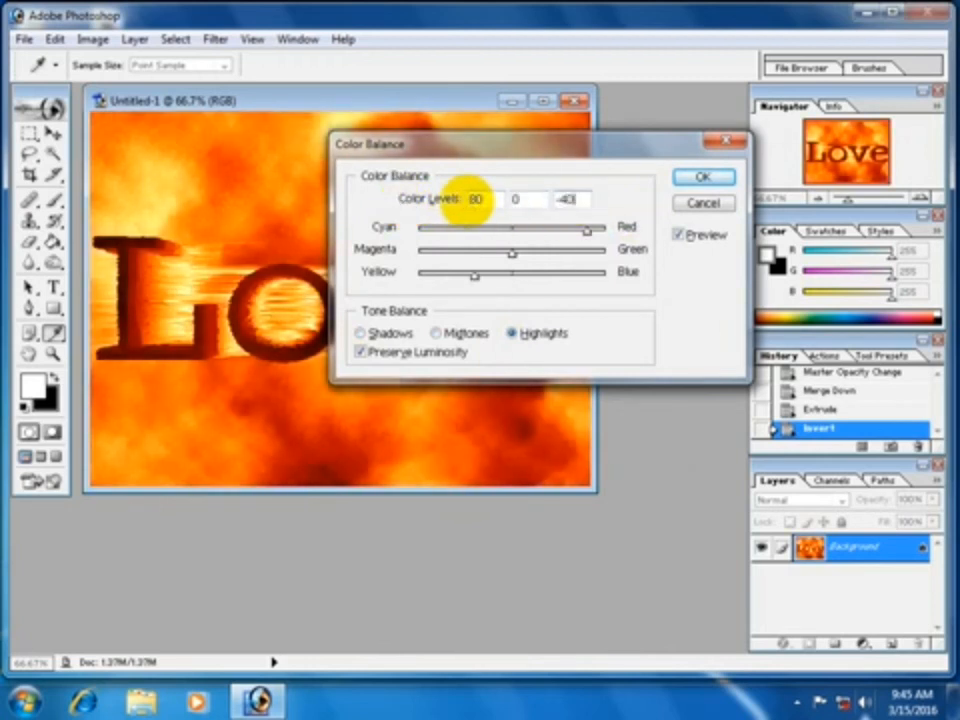
{"action": "key", "text": "Return"}
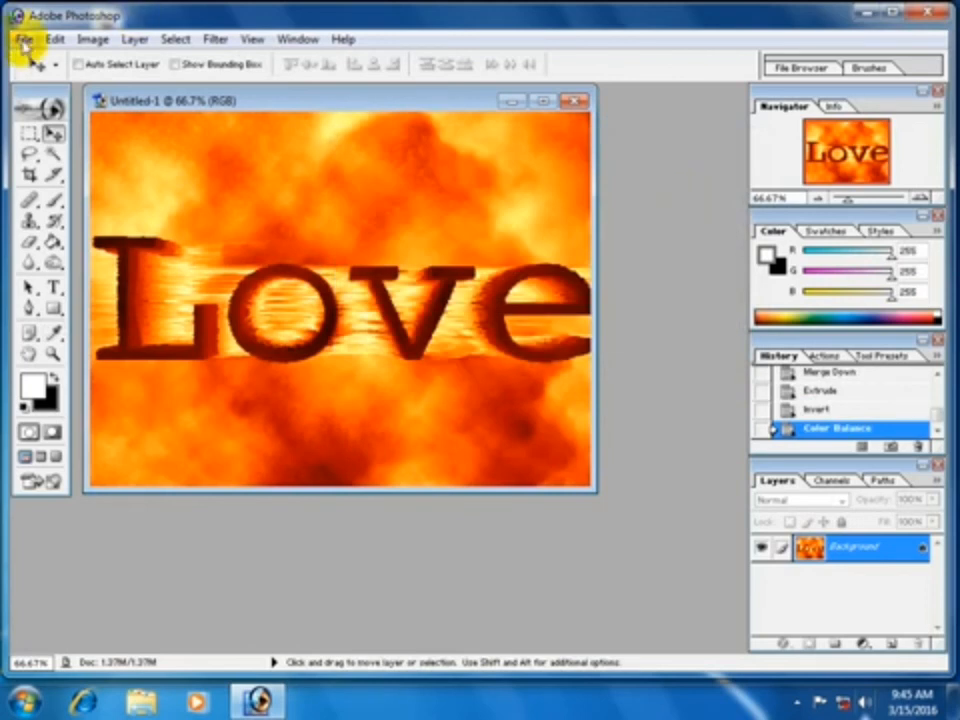
Save the image to the Desktop in JPEG format with the file name Untitled-1.jpg
{"action": "left_click", "coordinate": [50, 39]}
{"action": "mouse_move", "coordinate": [28, 45]}
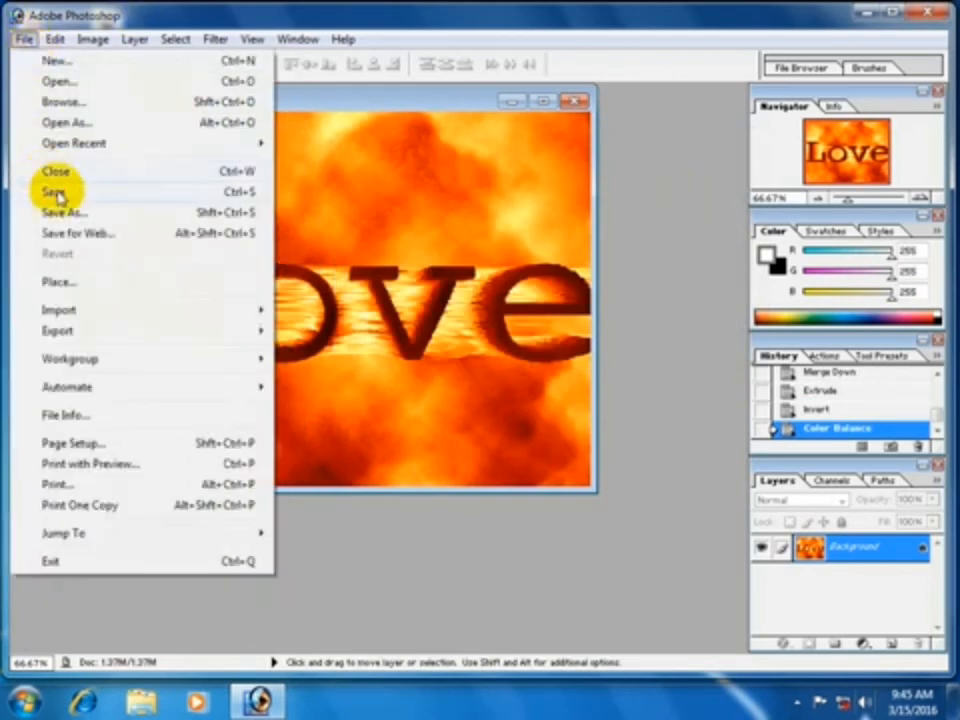
{"action": "left_click", "coordinate": [58, 189]}
{"action": "left_click", "coordinate": [248, 188]}
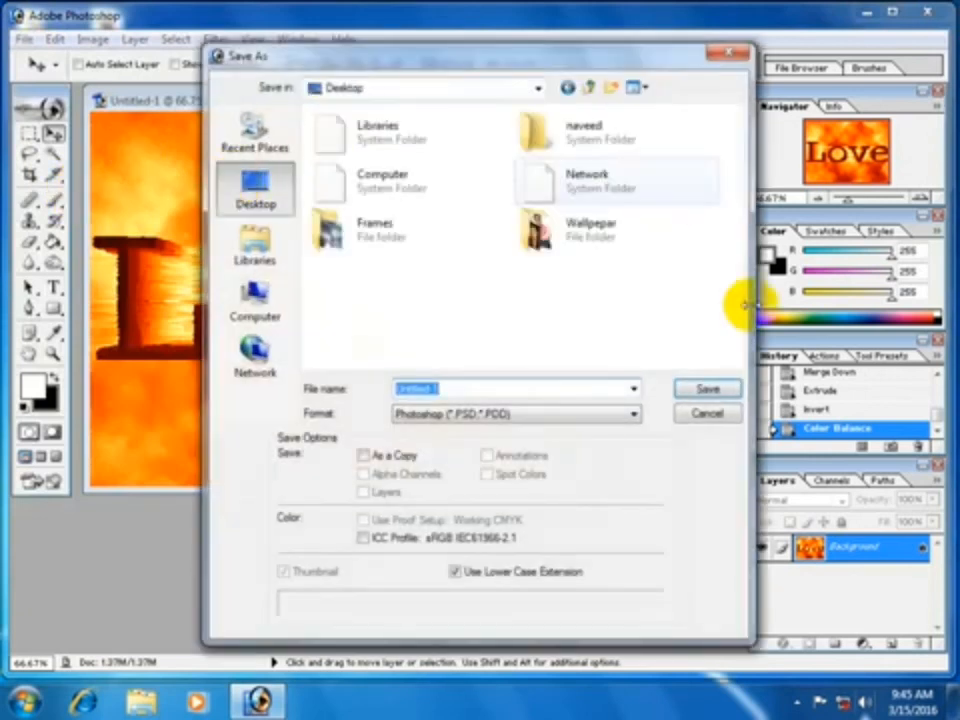
{"action": "left_click", "coordinate": [496, 413]}
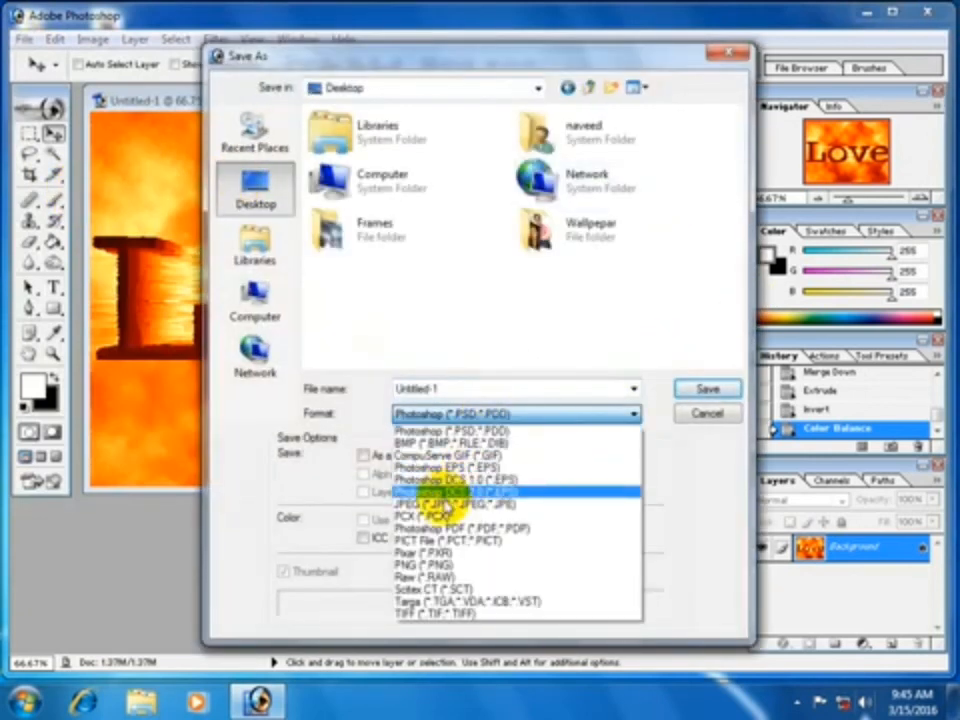
{"action": "left_click", "coordinate": [441, 505]}
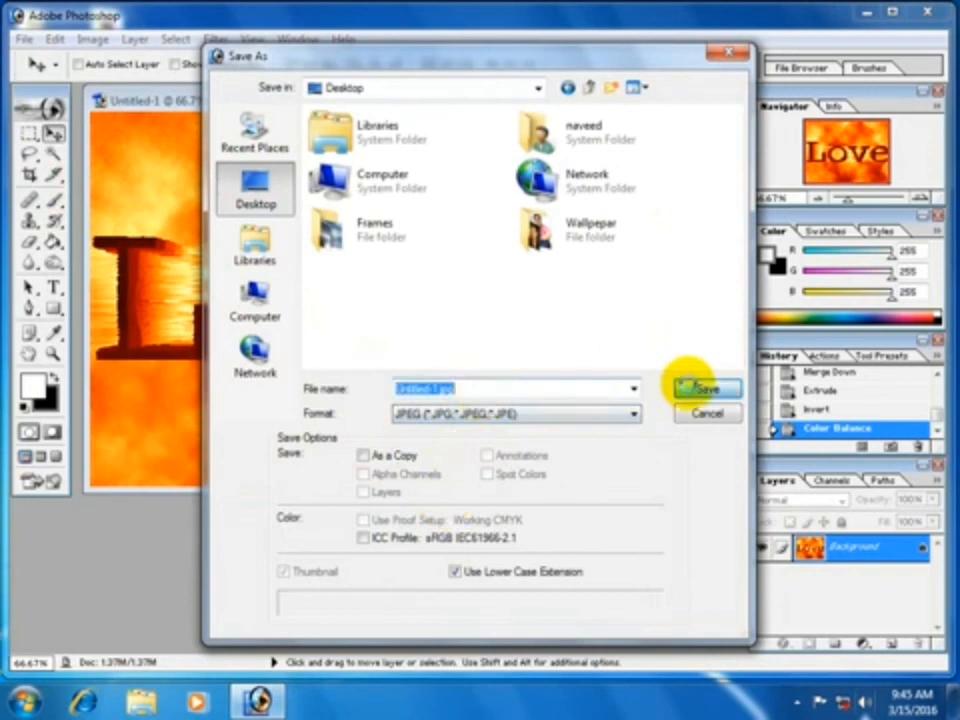
{"action": "left_click", "coordinate": [690, 388]}
{"action": "left_click", "coordinate": [618, 225]}
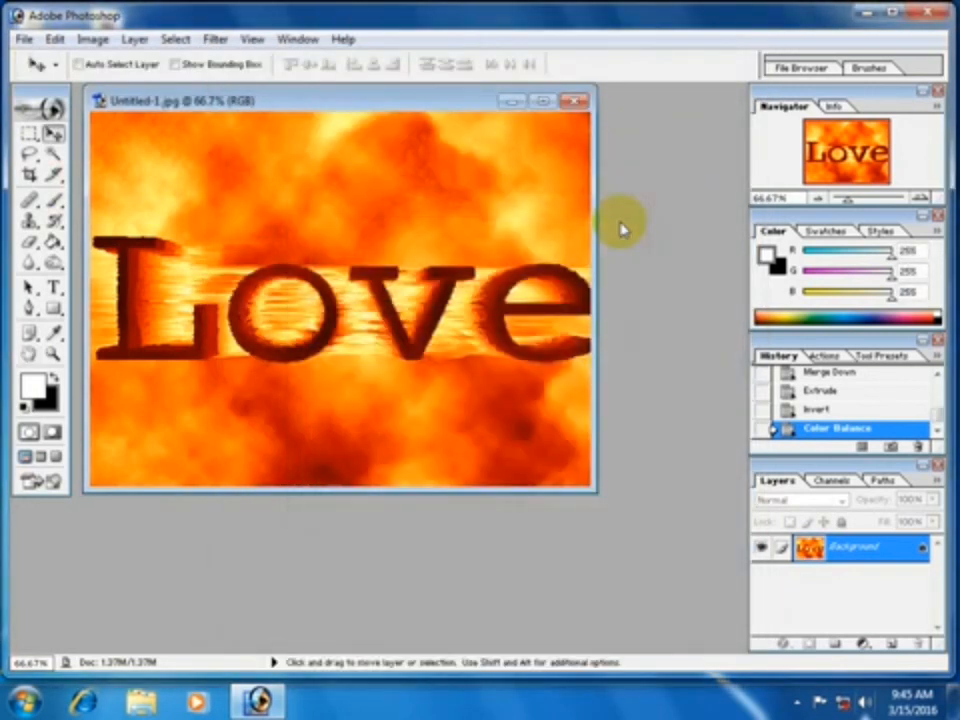
Switch to the desktop, view the saved Untitled-1 image in Windows Photo Viewer and close the viewer
{"action": "left_click", "coordinate": [859, 14]}
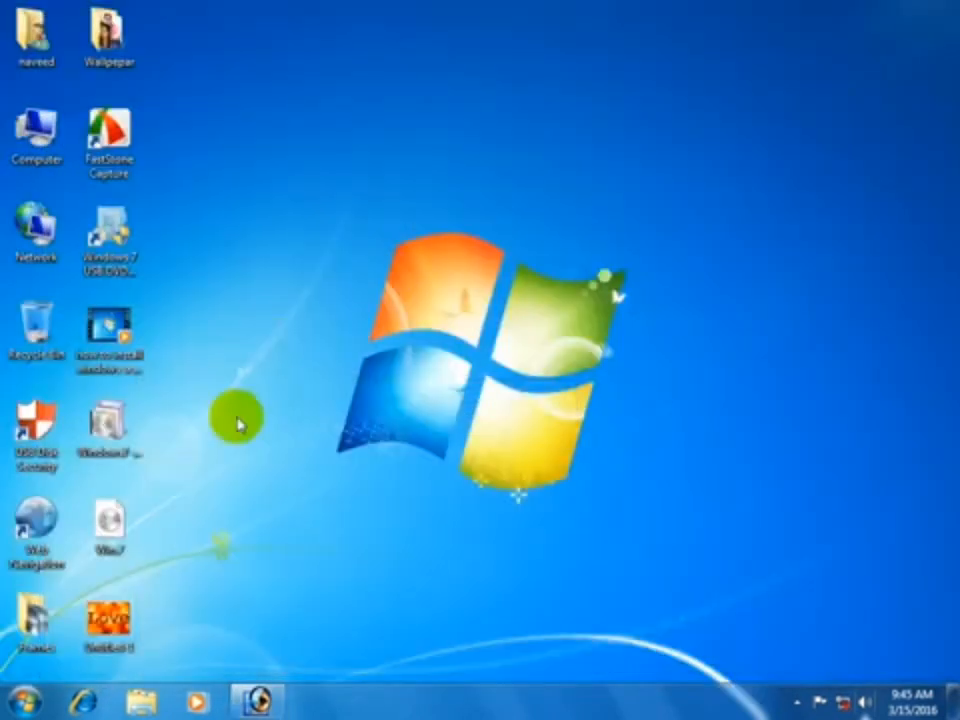
{"action": "double_click", "coordinate": [128, 610]}
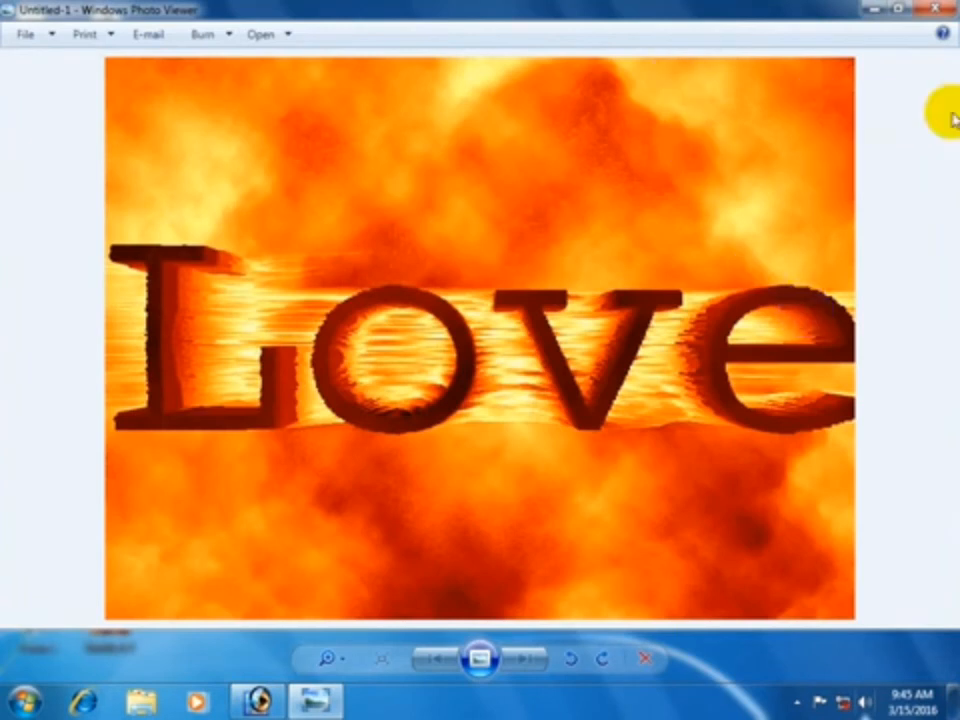
{"action": "left_click", "coordinate": [940, 8]}
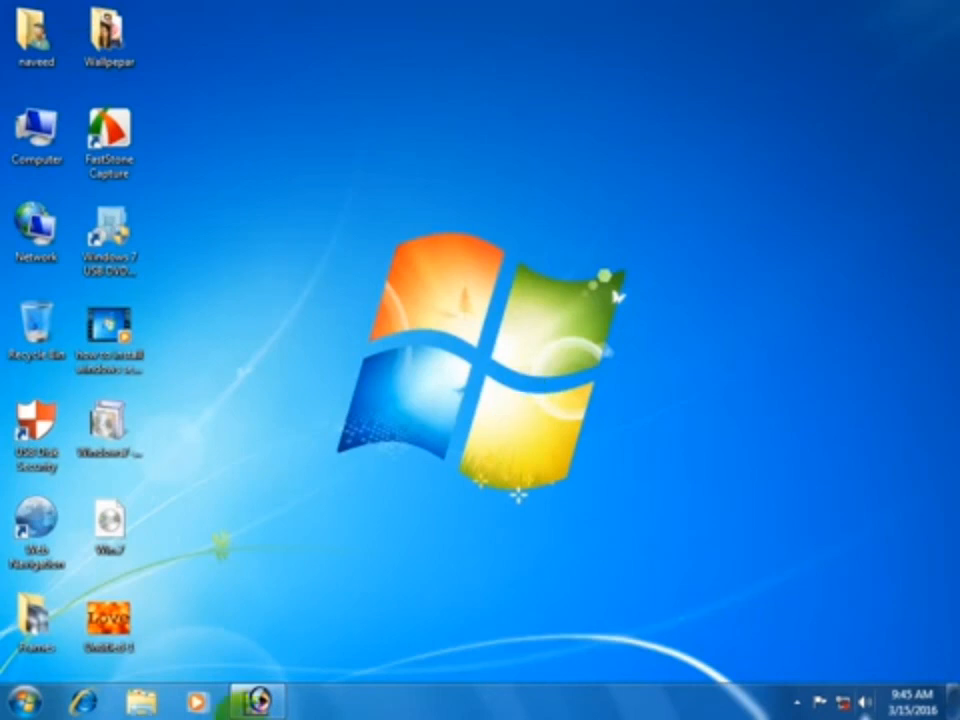
Return to Adobe Photoshop, close the Untitled-1.jpg document and exit the program
{"action": "left_click", "coordinate": [276, 696]}
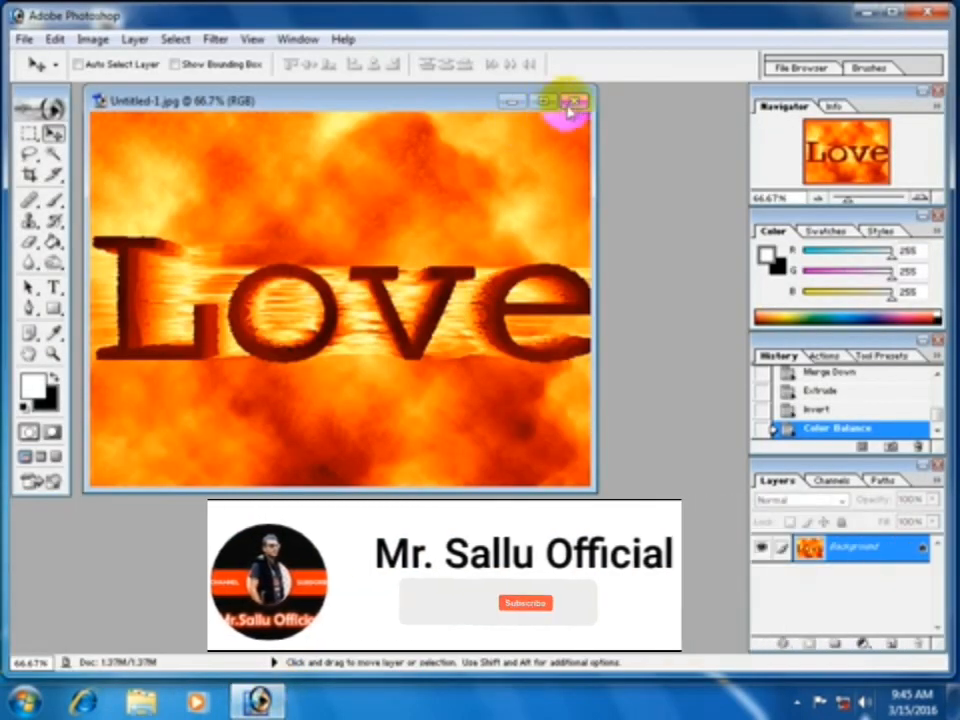
{"action": "left_click", "coordinate": [572, 101]}
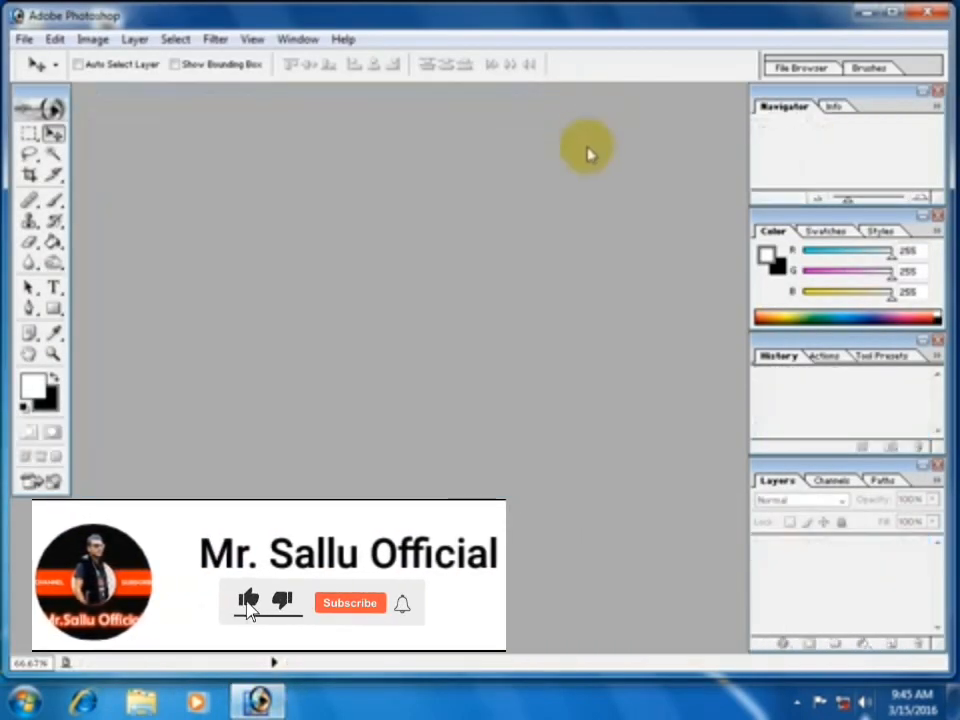
{"action": "left_click", "coordinate": [929, 12]}
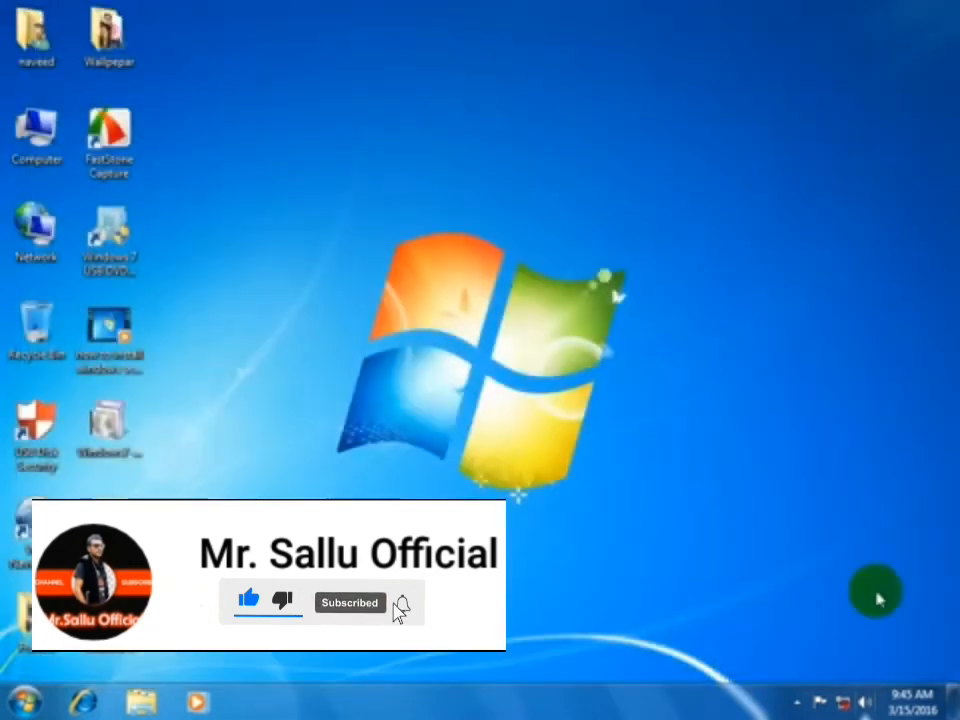